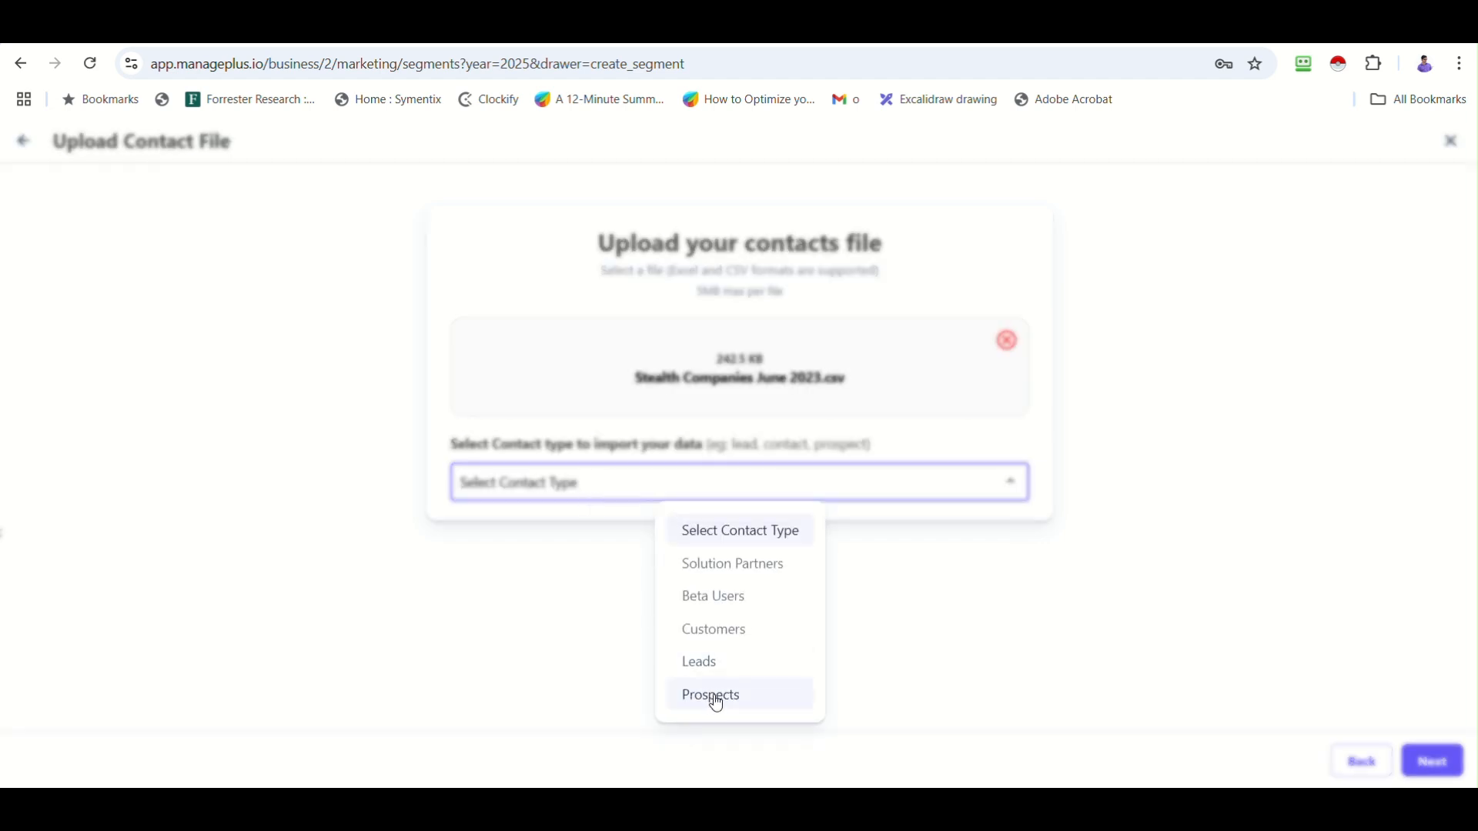
Import the uploaded contacts as Prospects and continue to column mapping.
click(716, 699)
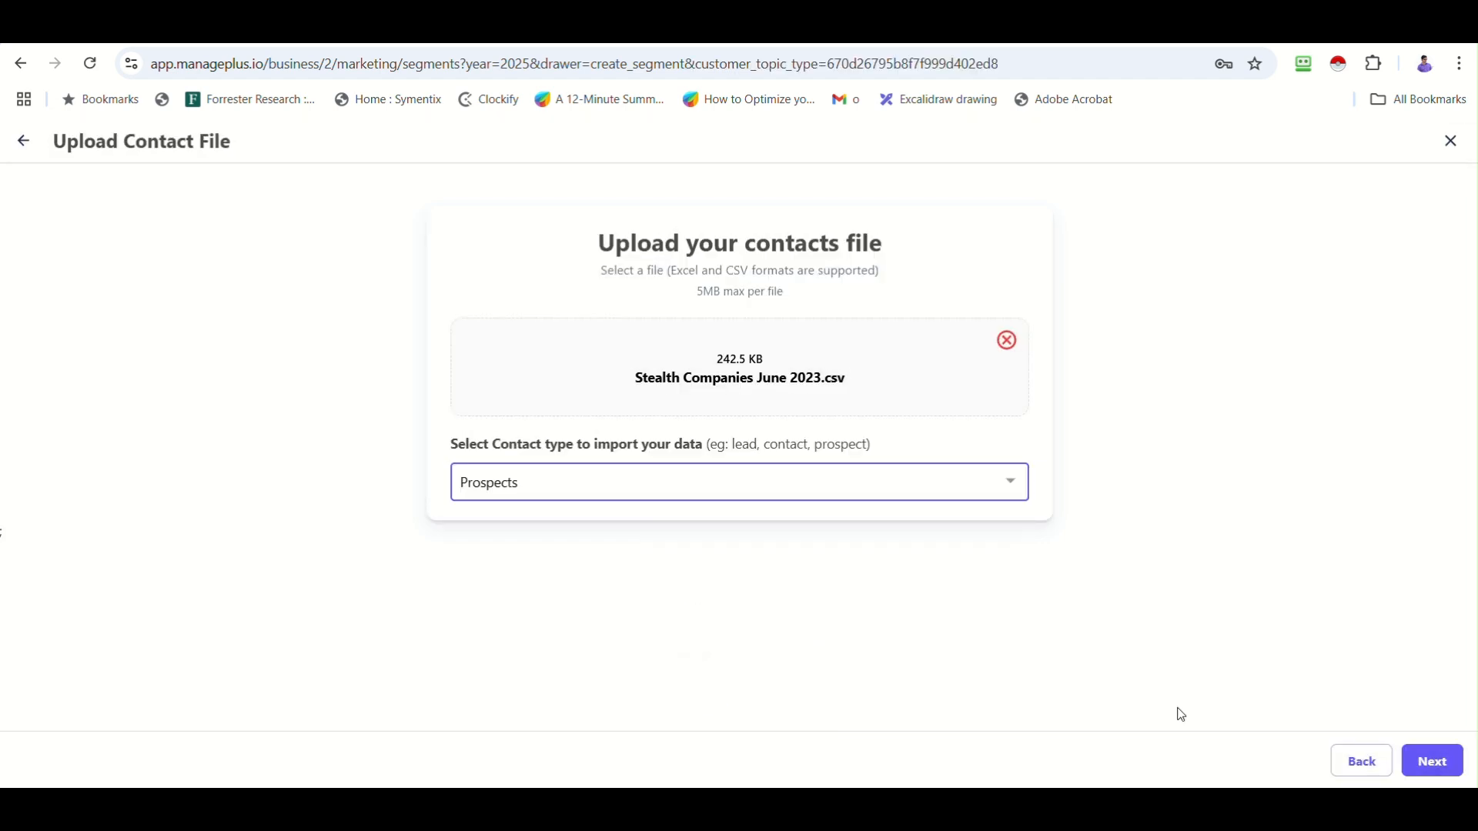
click(1421, 762)
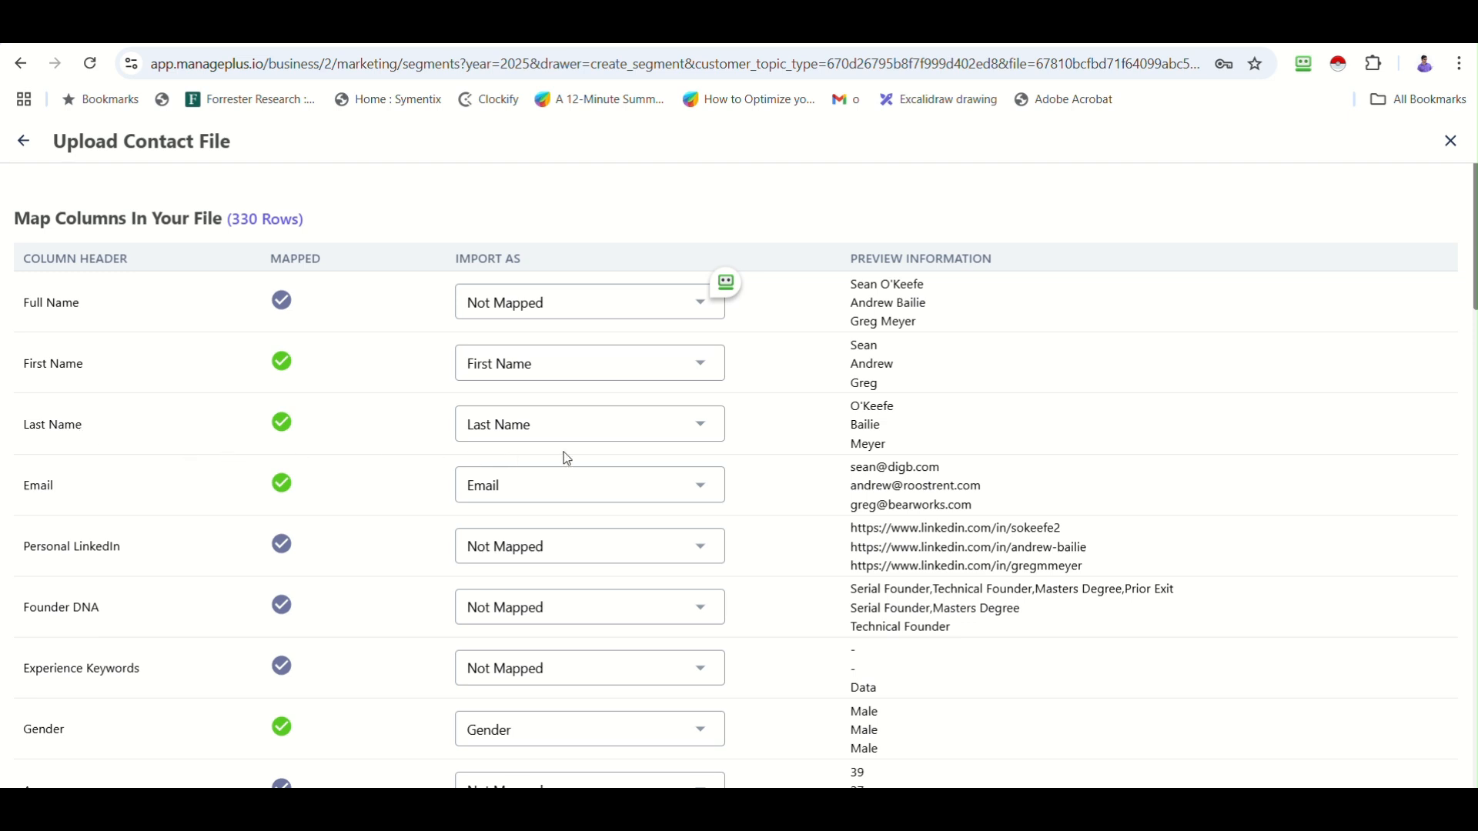
Map Personal LinkedIn to LinkedIn Profile, Website to Company Website, and Founder DNA to Summary.
scroll(554, 473, down, 1)
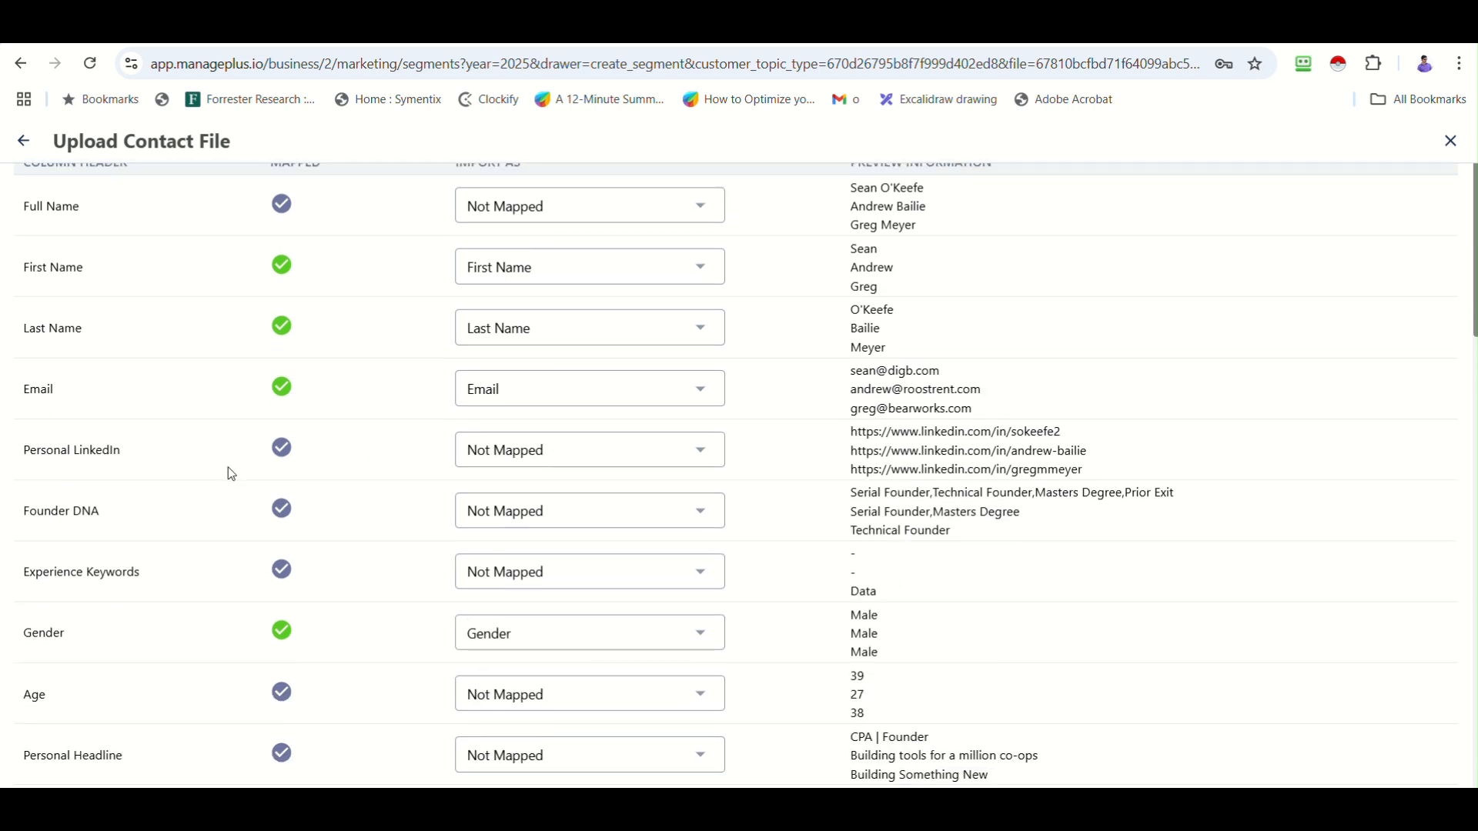
click(602, 453)
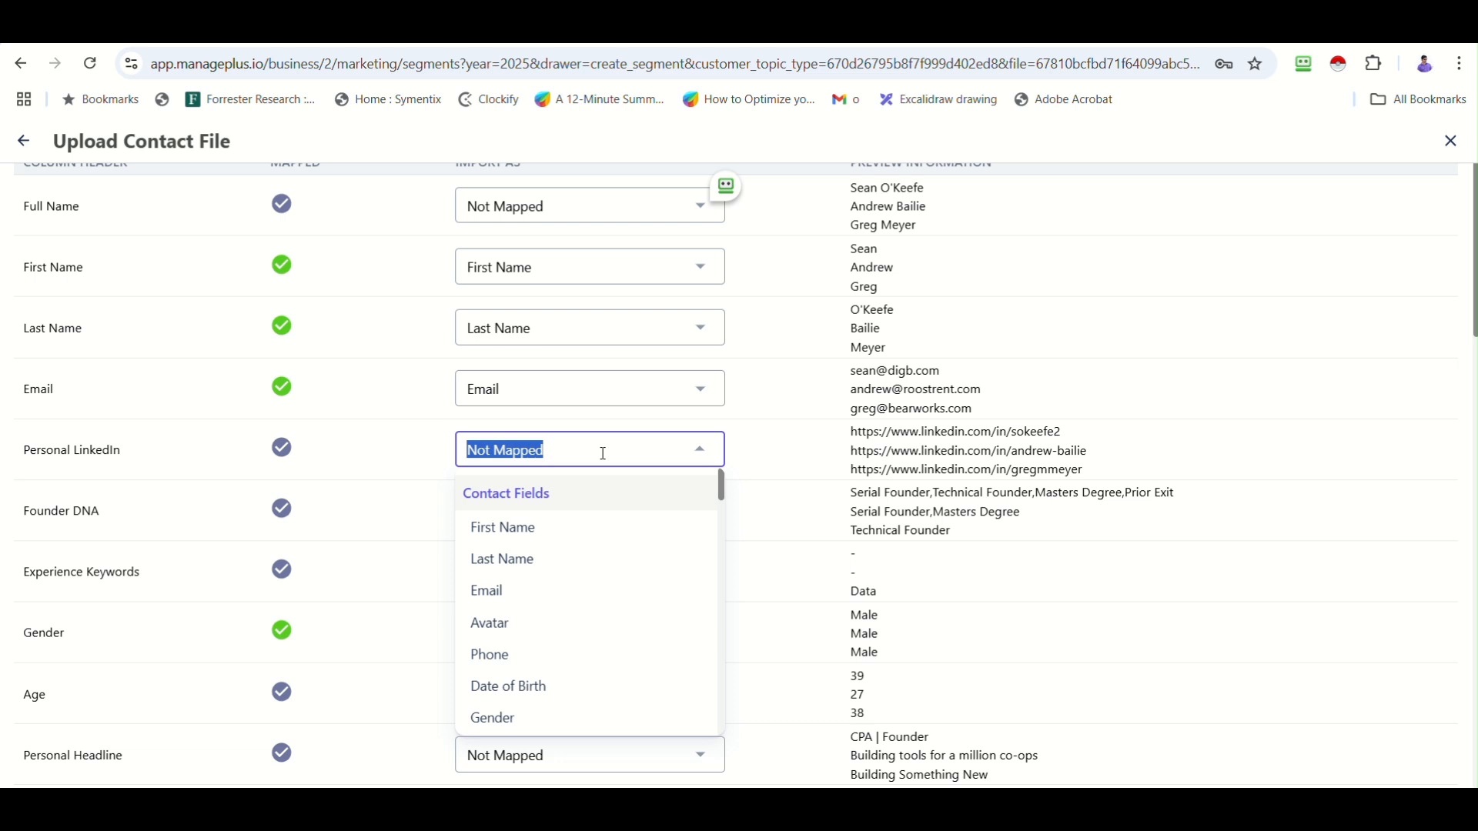
text(li)
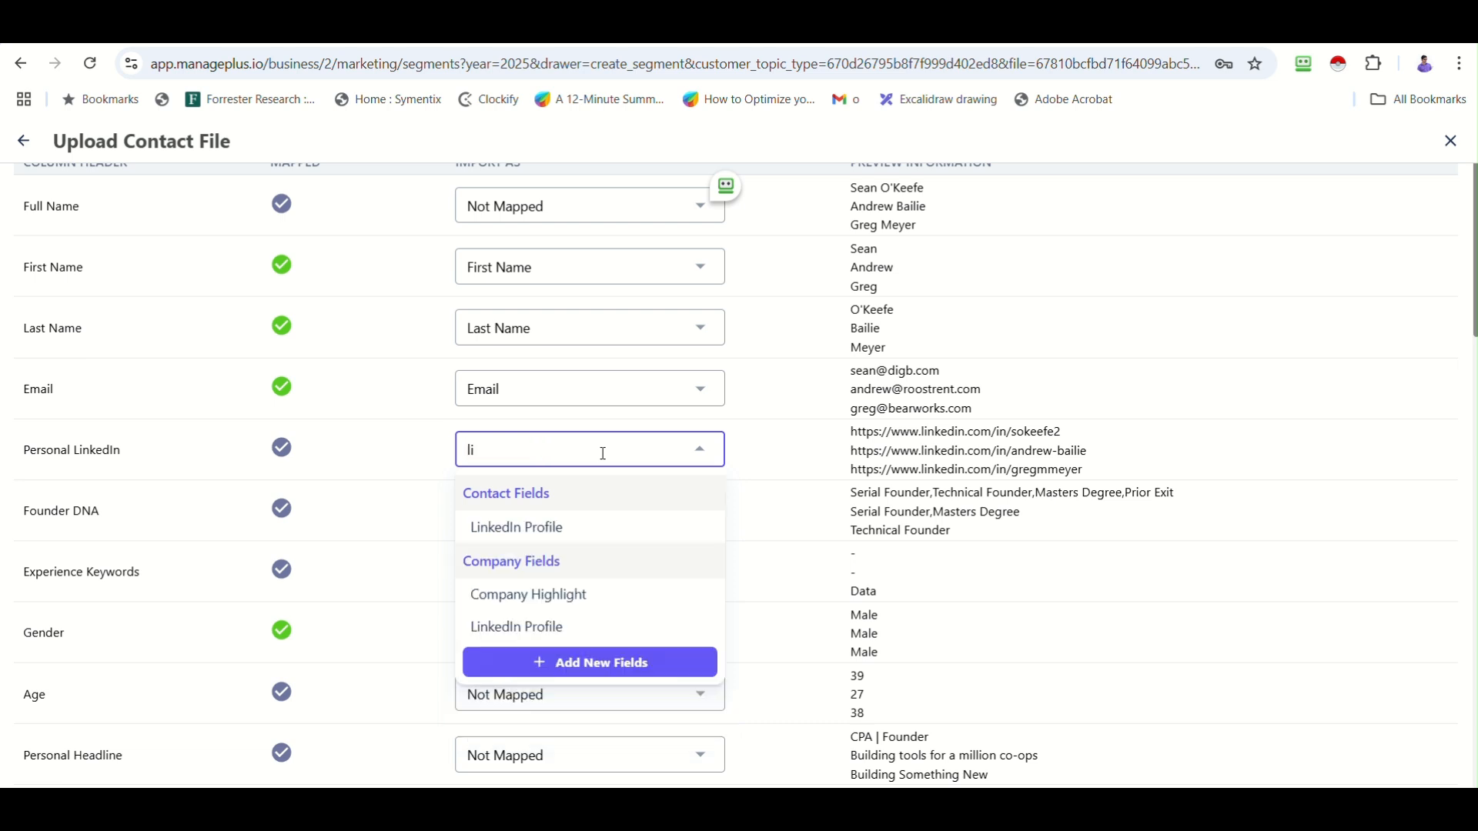
click(569, 531)
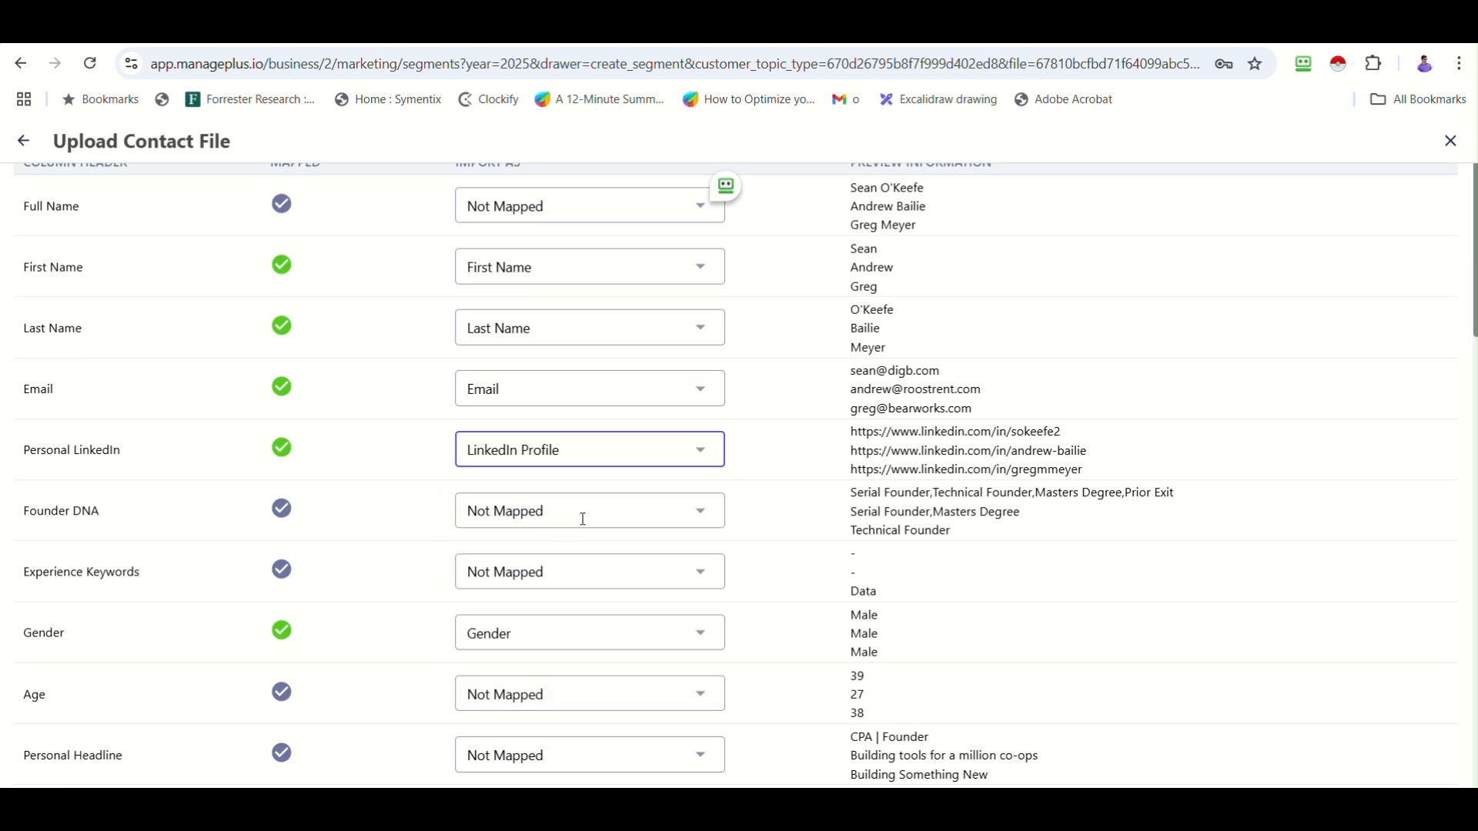
scroll(583, 519, down, 8)
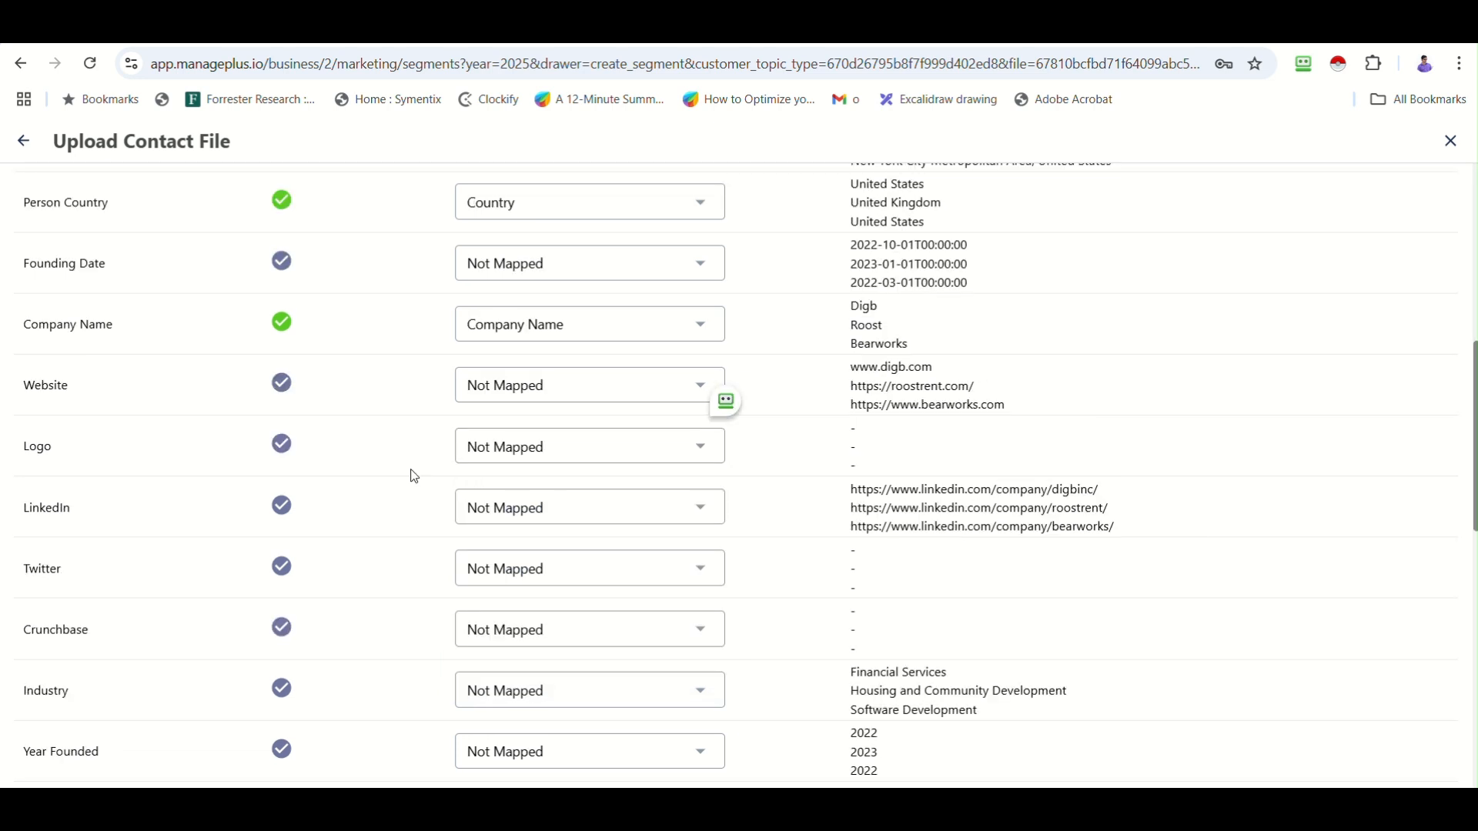
click(557, 390)
text(web)
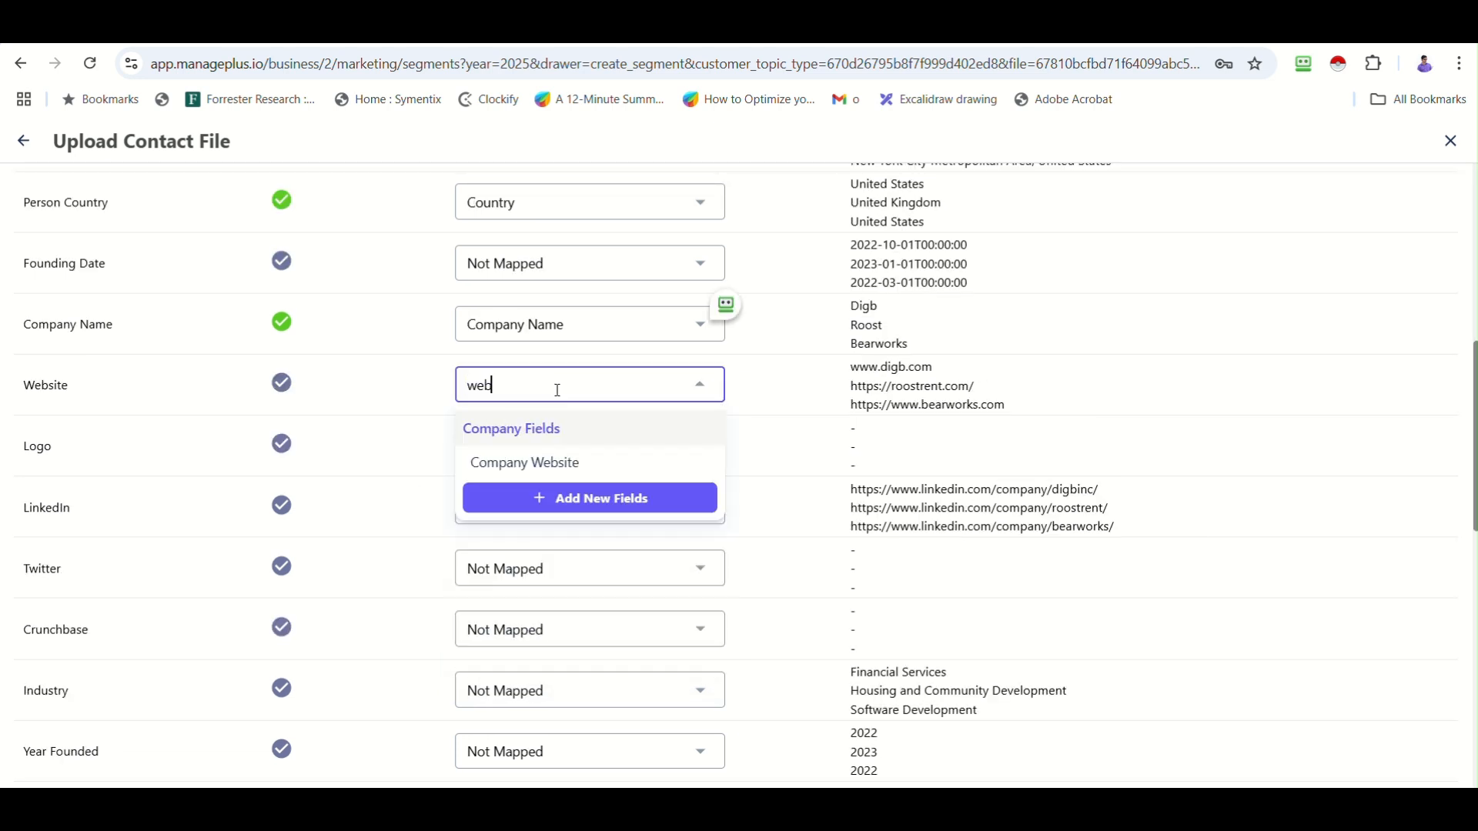
click(536, 463)
click(409, 498)
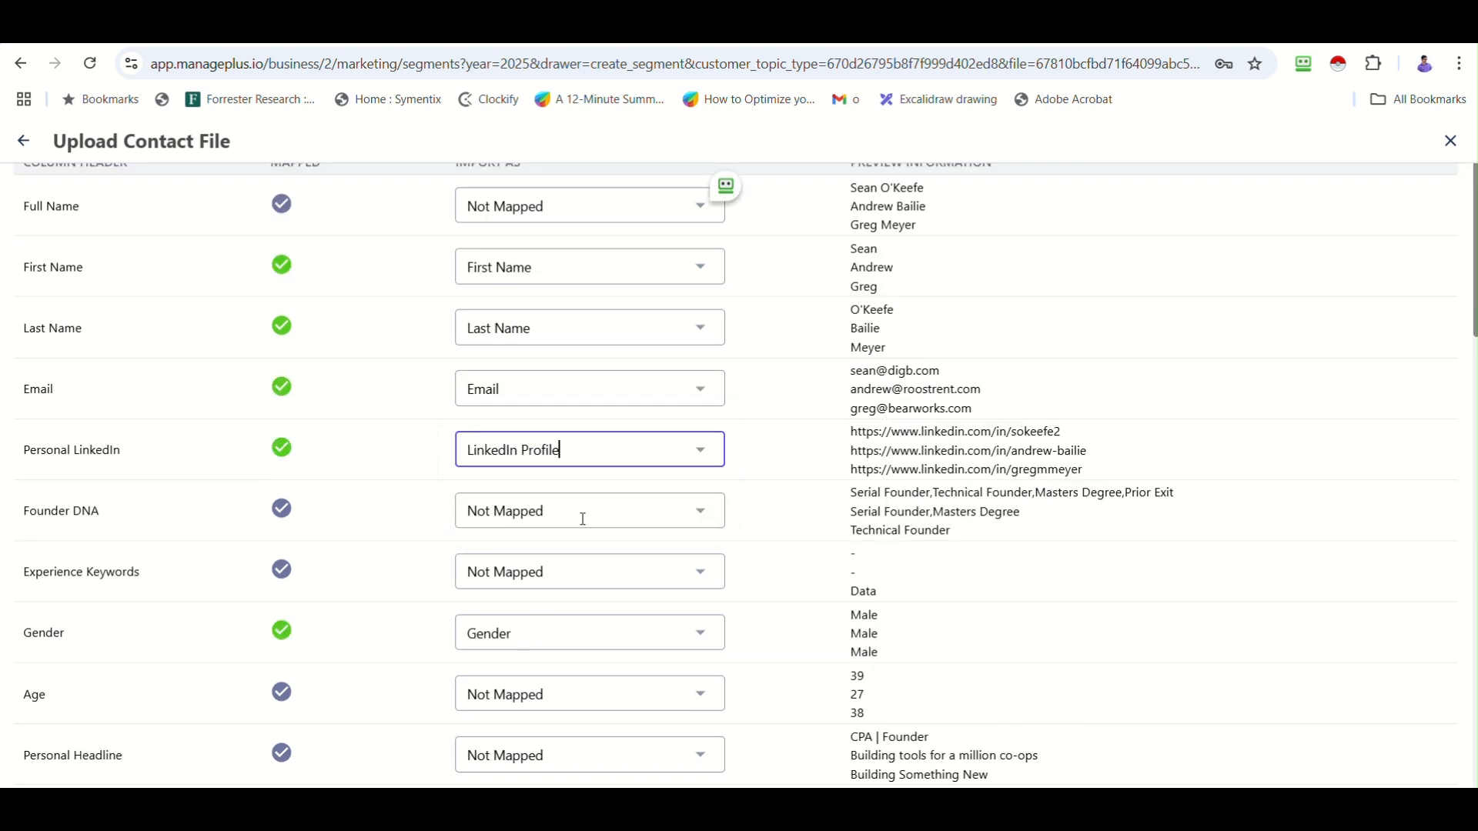
click(583, 519)
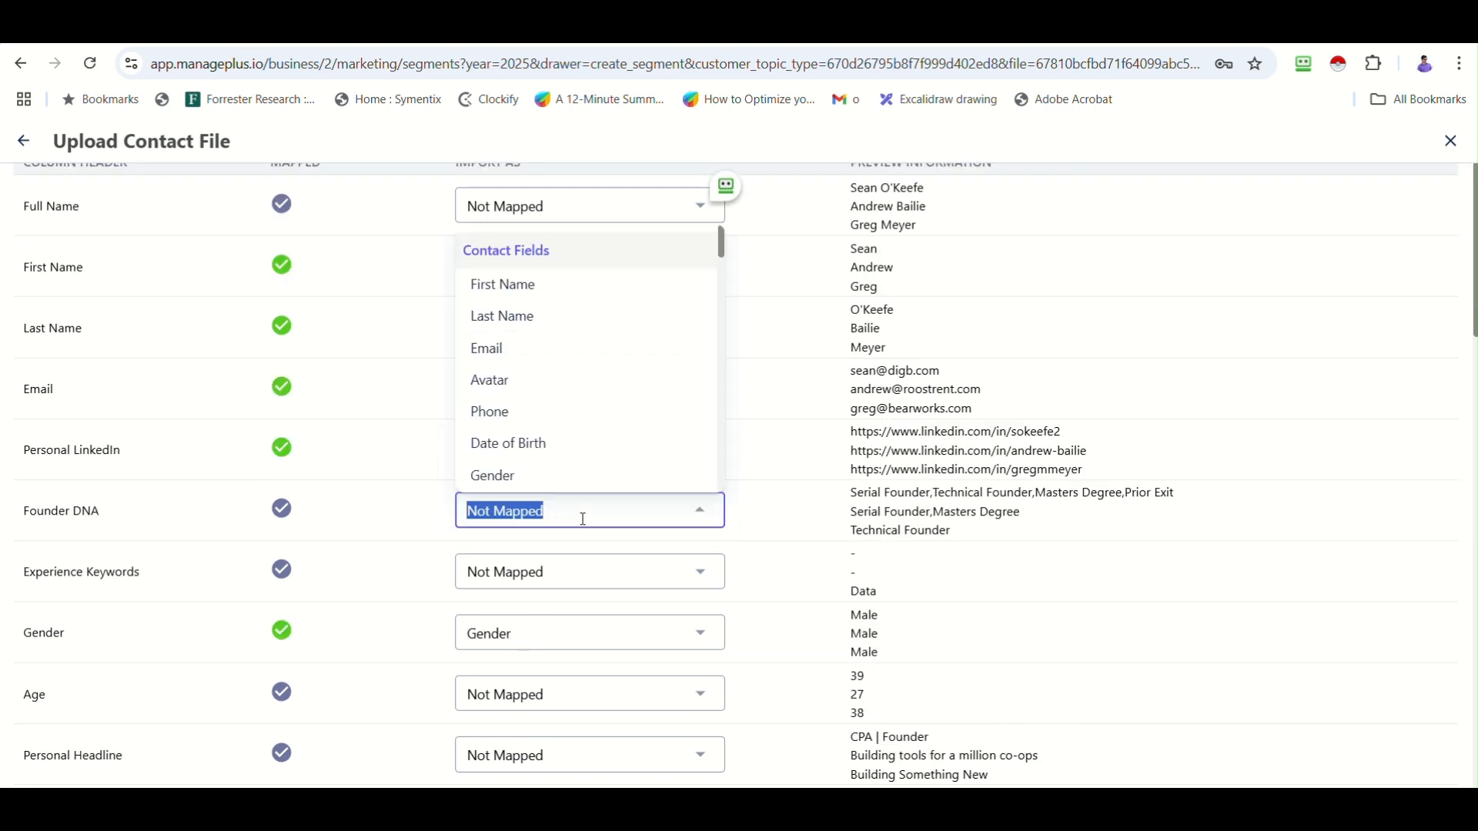
text(su)
click(543, 599)
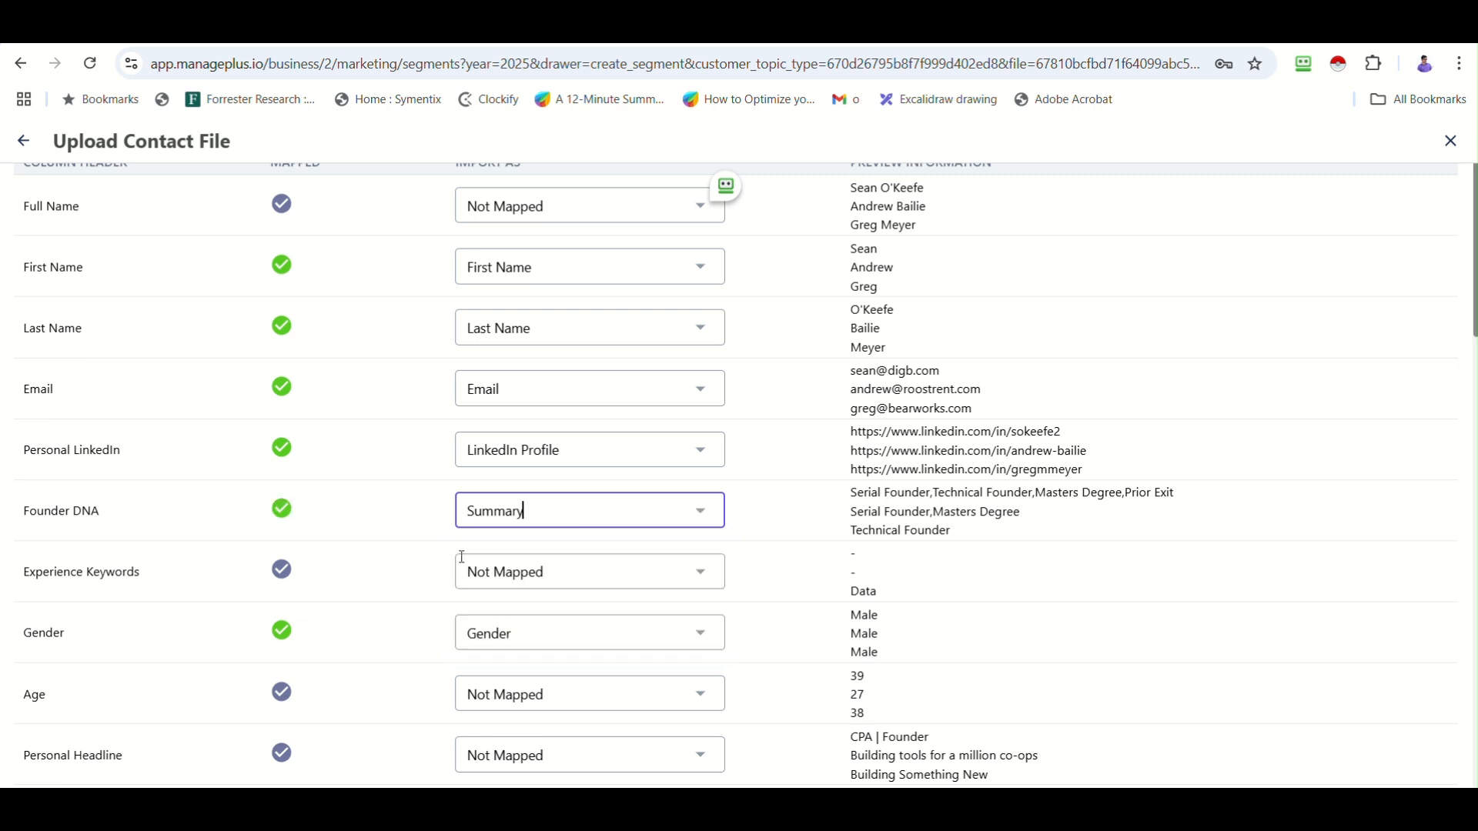
Map Person Location to Address, Industry to Company Industry, Country to Company Country, then upload all 330 rows.
scroll(382, 567, down, 1)
scroll(564, 475, down, 4)
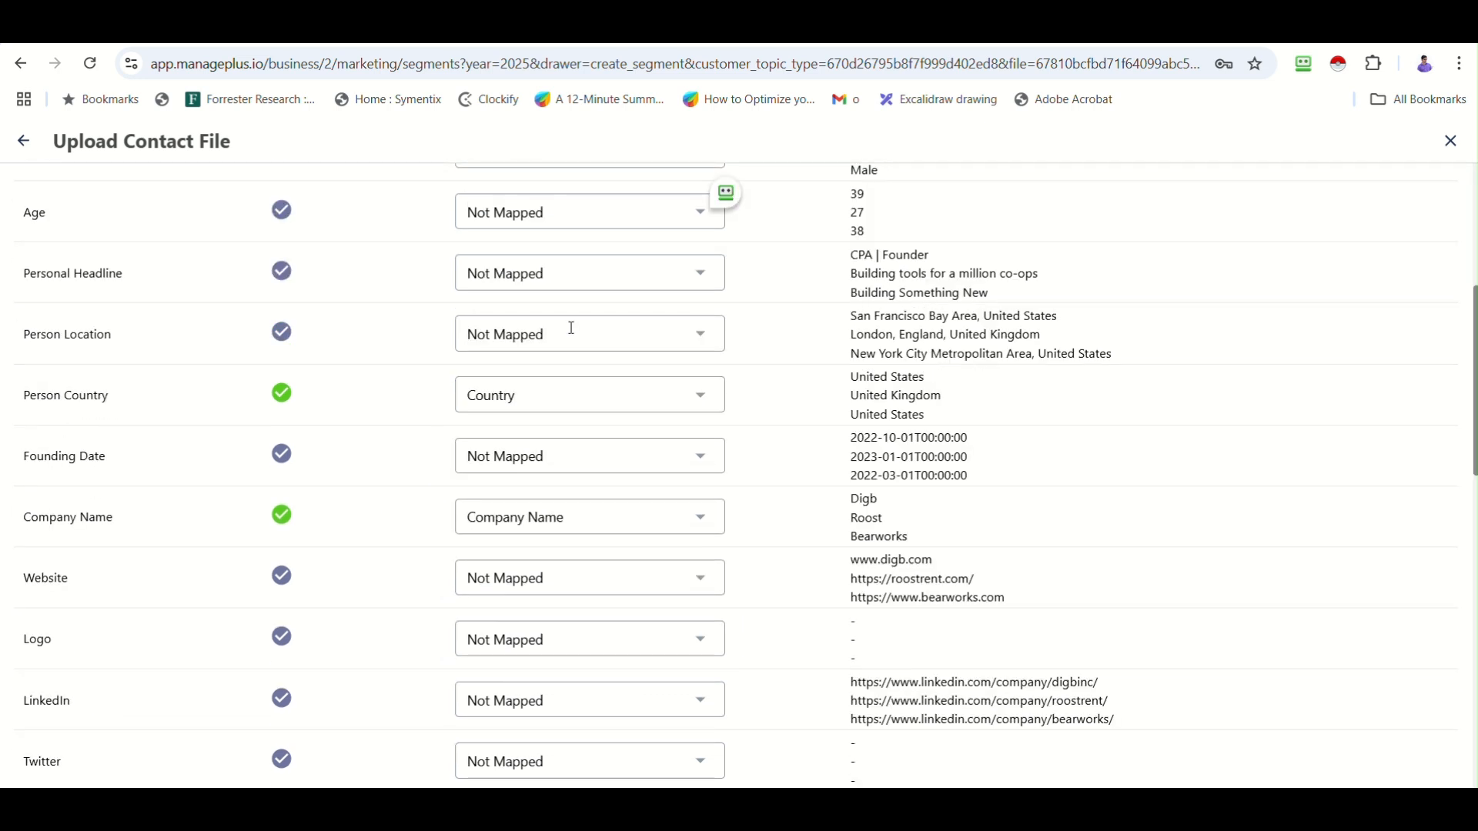
click(571, 329)
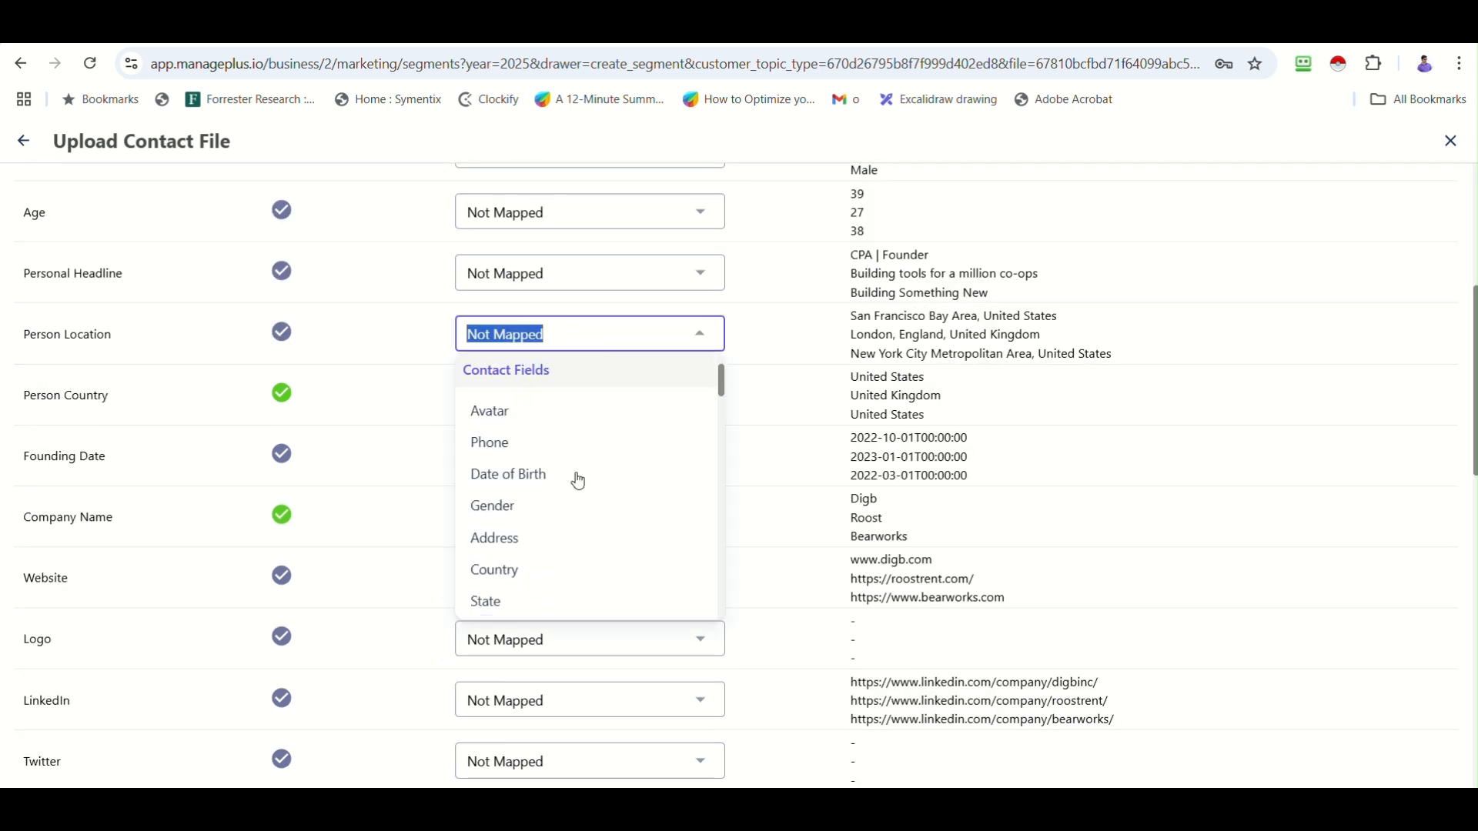
click(511, 544)
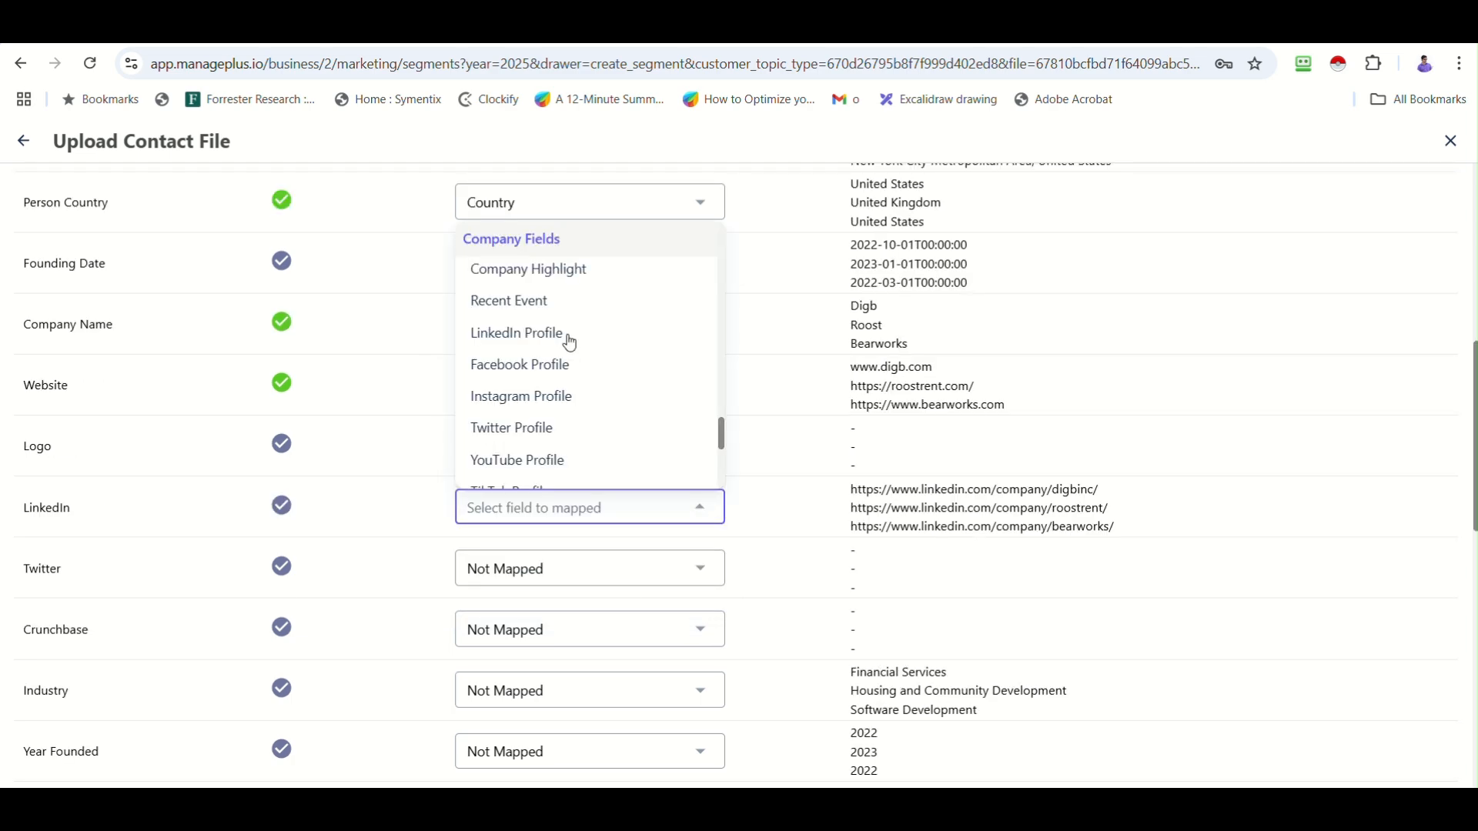
click(570, 333)
scroll(363, 562, down, 1)
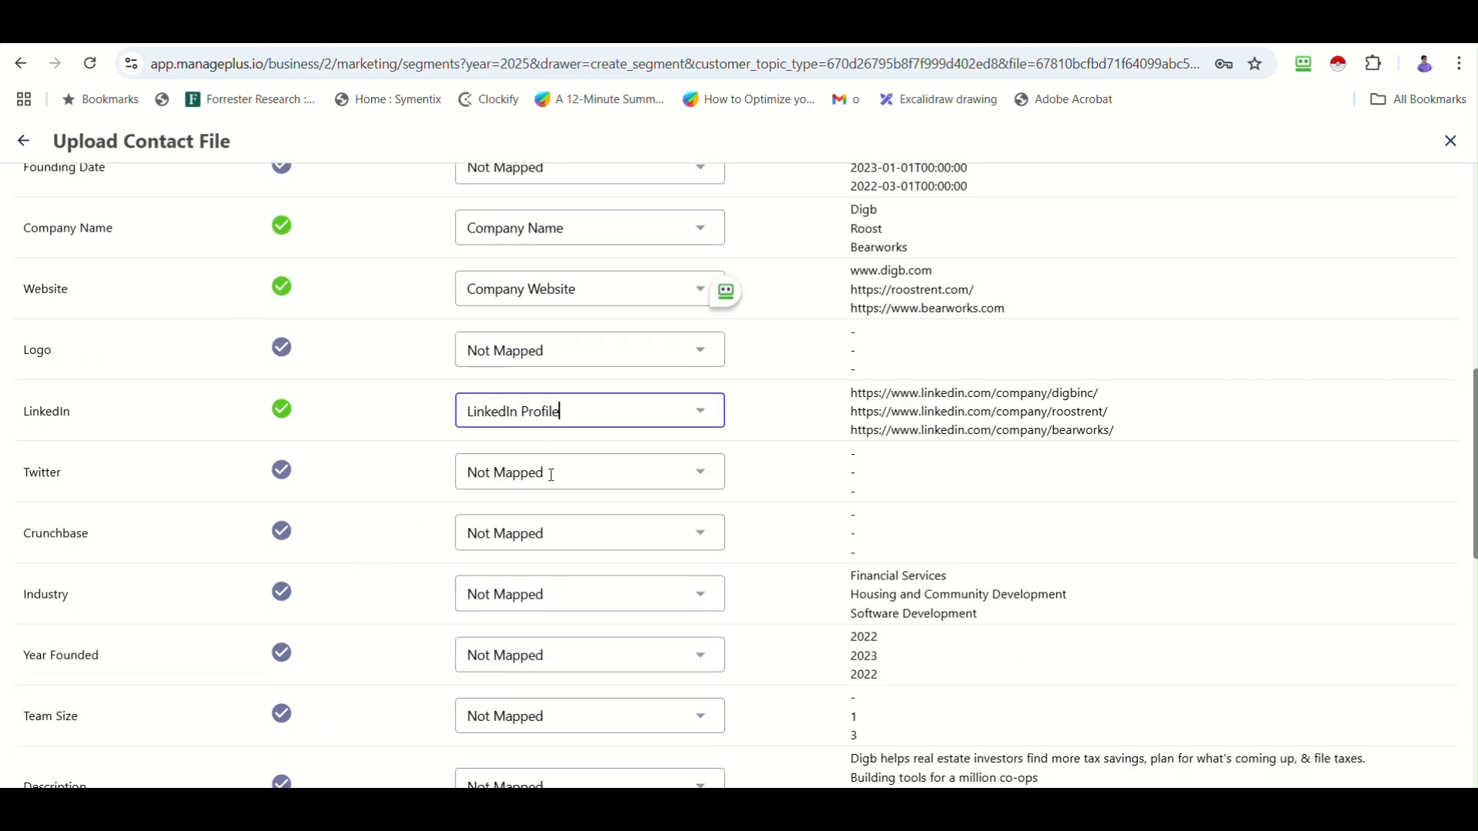
scroll(518, 521, down, 2)
click(561, 400)
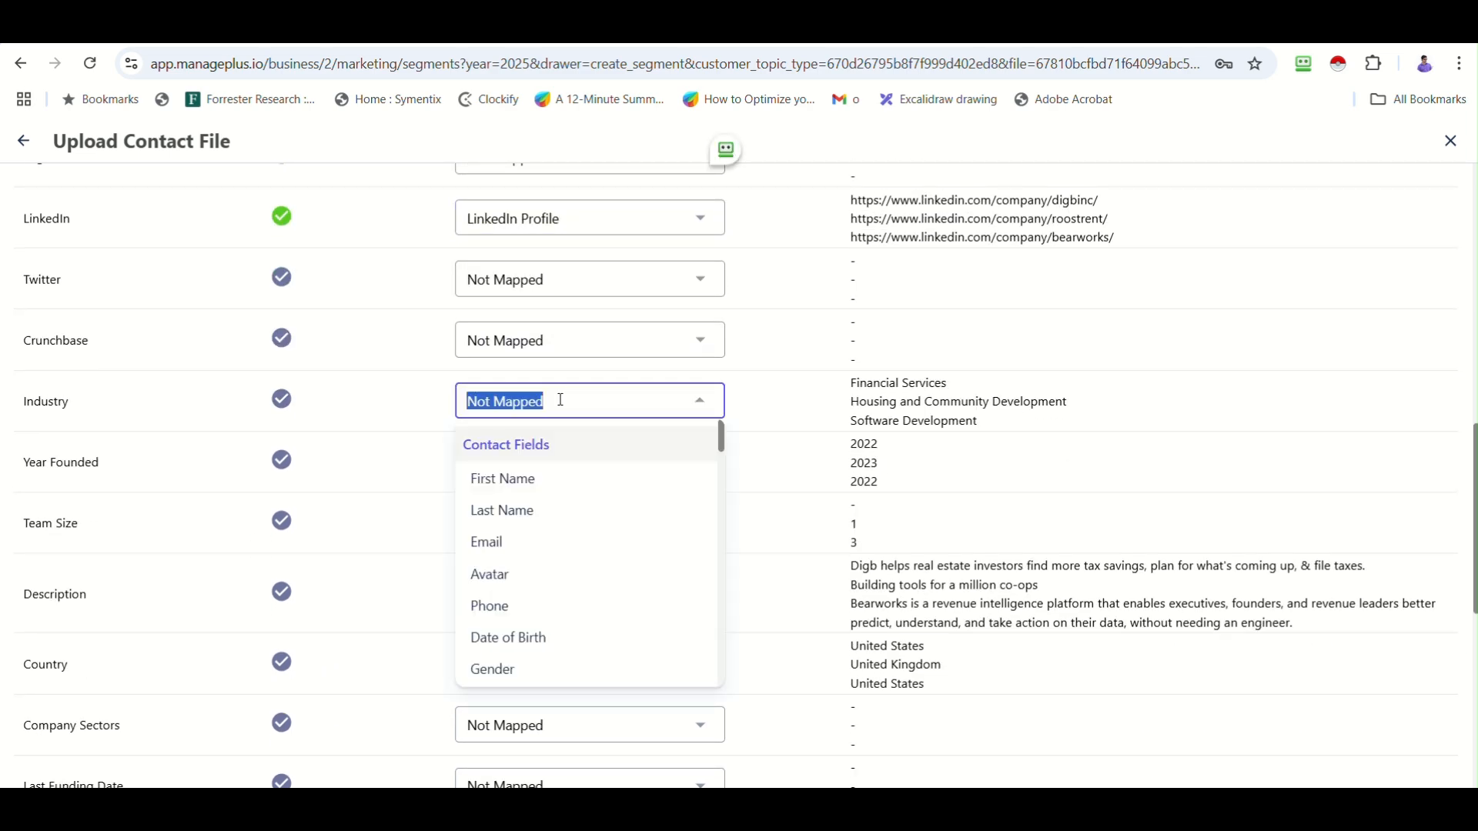
text(in)
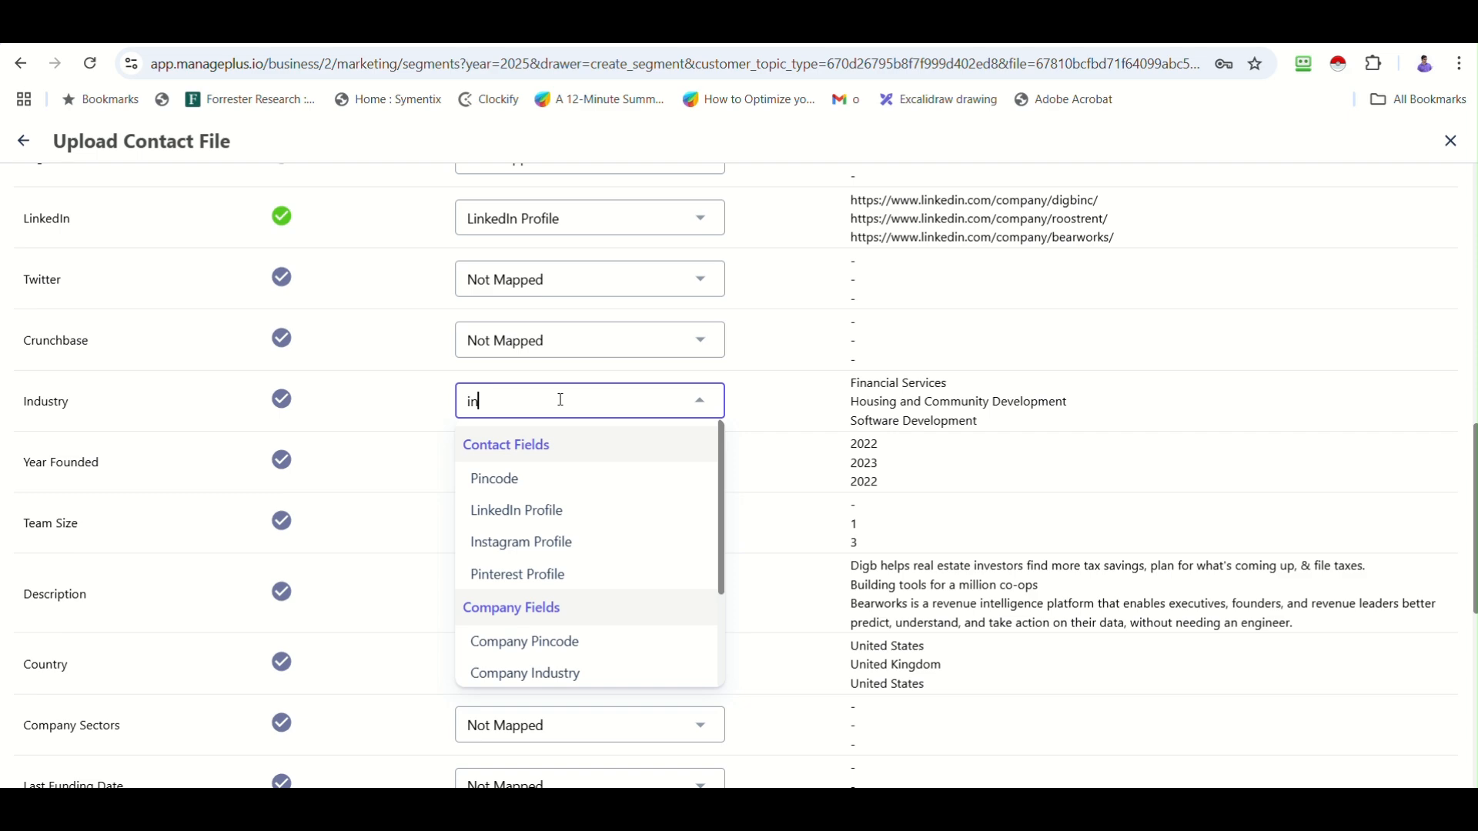
click(556, 674)
click(598, 662)
scroll(598, 662, up, 4)
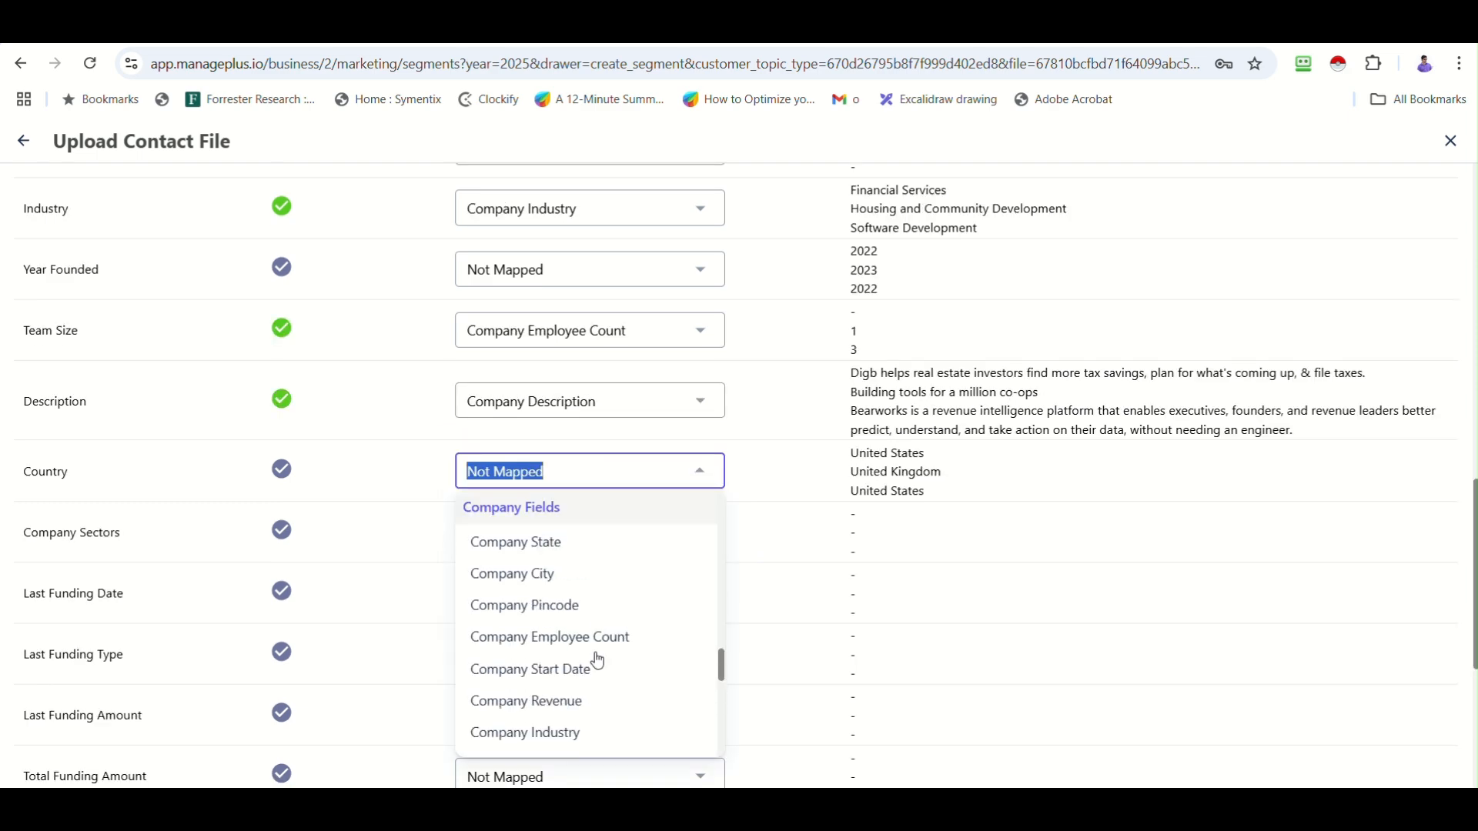
click(594, 612)
scroll(362, 604, down, 5)
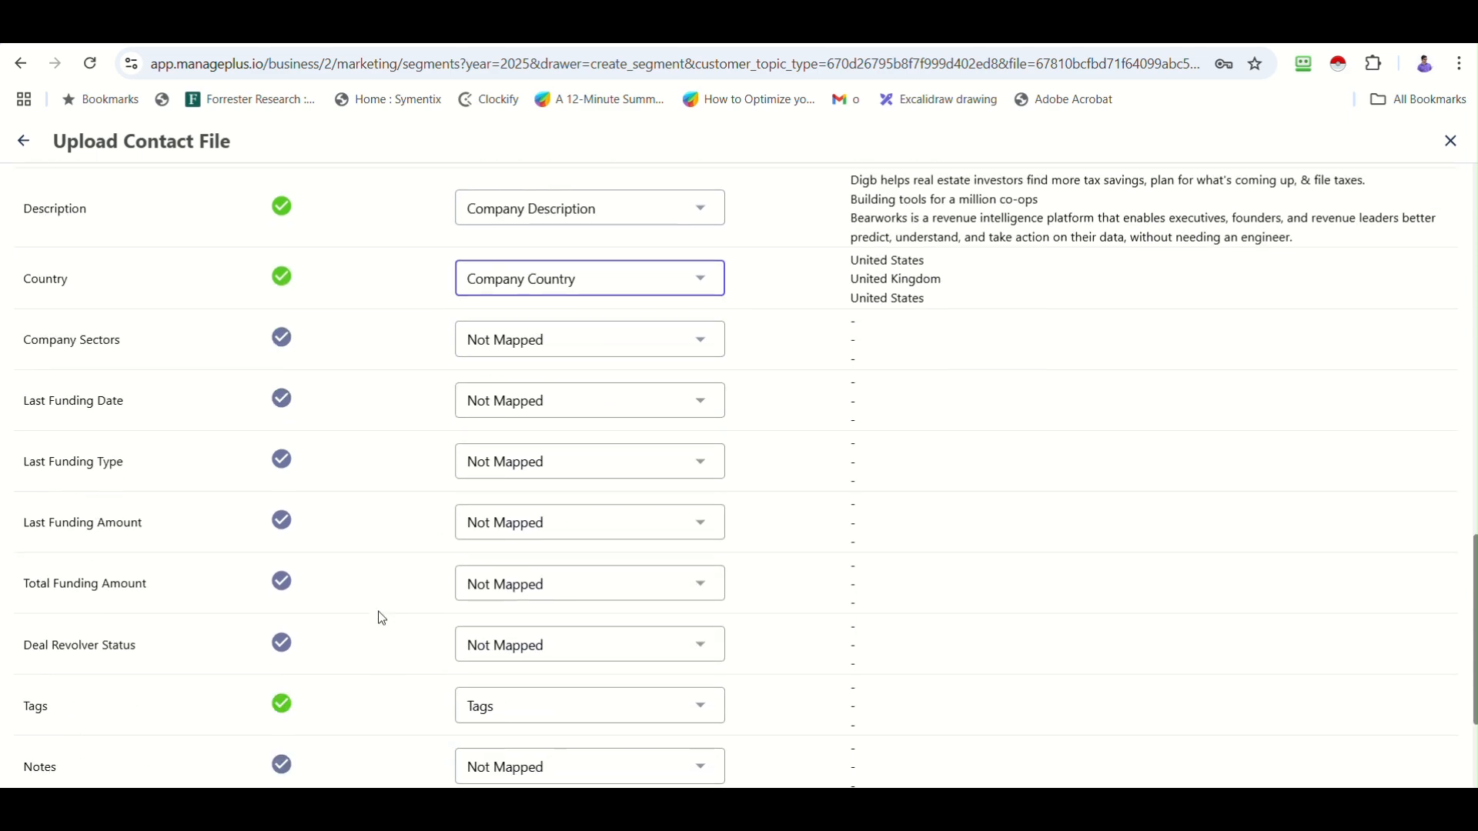
click(742, 756)
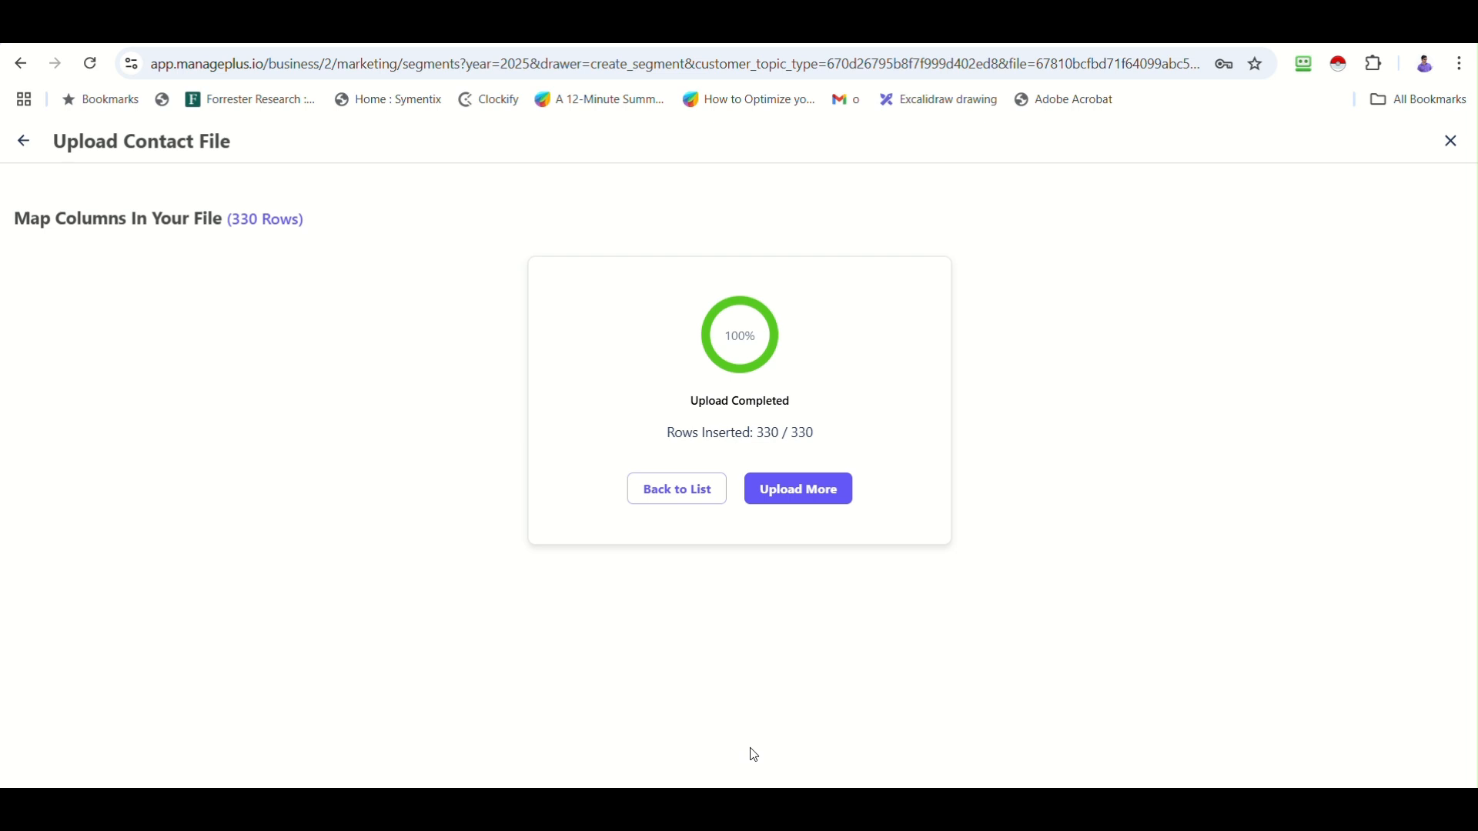
Save the new USA Prospects list with its imported contacts.
click(677, 488)
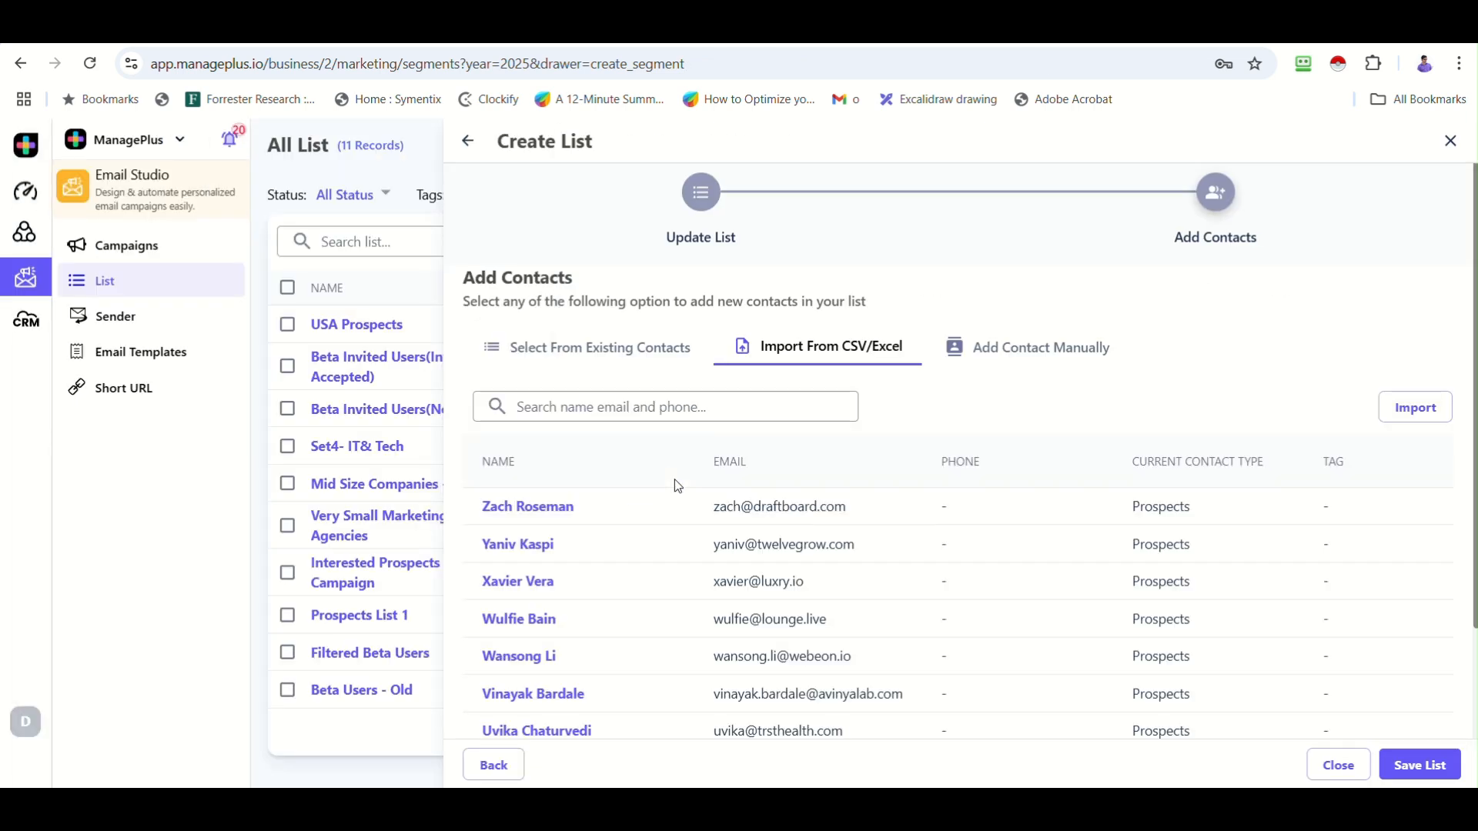
scroll(748, 579, down, 3)
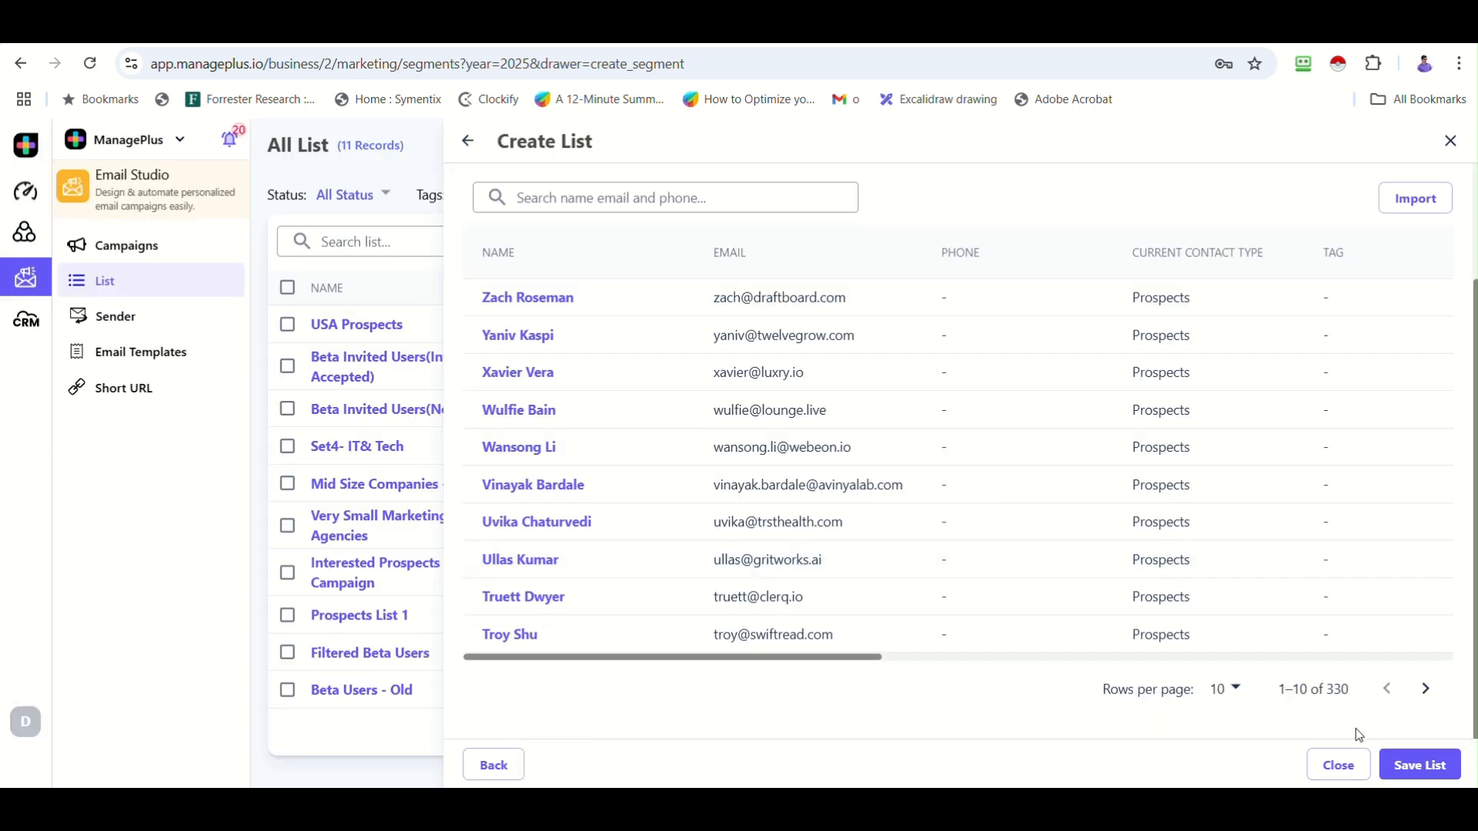
click(1420, 764)
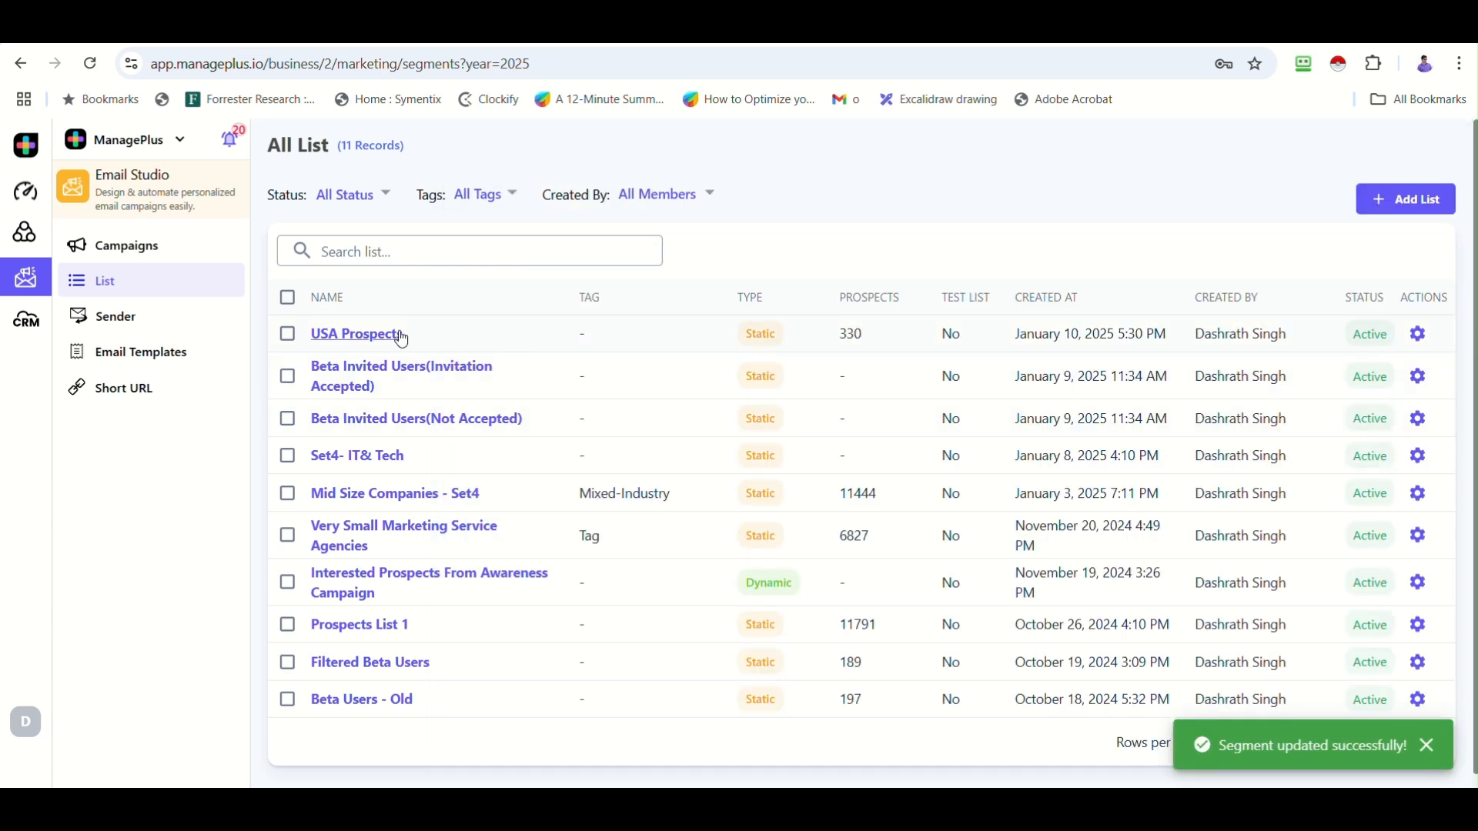
drag(844, 336, 891, 336)
Page through the USA Prospects contacts, close the list, and go to Campaigns.
click(339, 335)
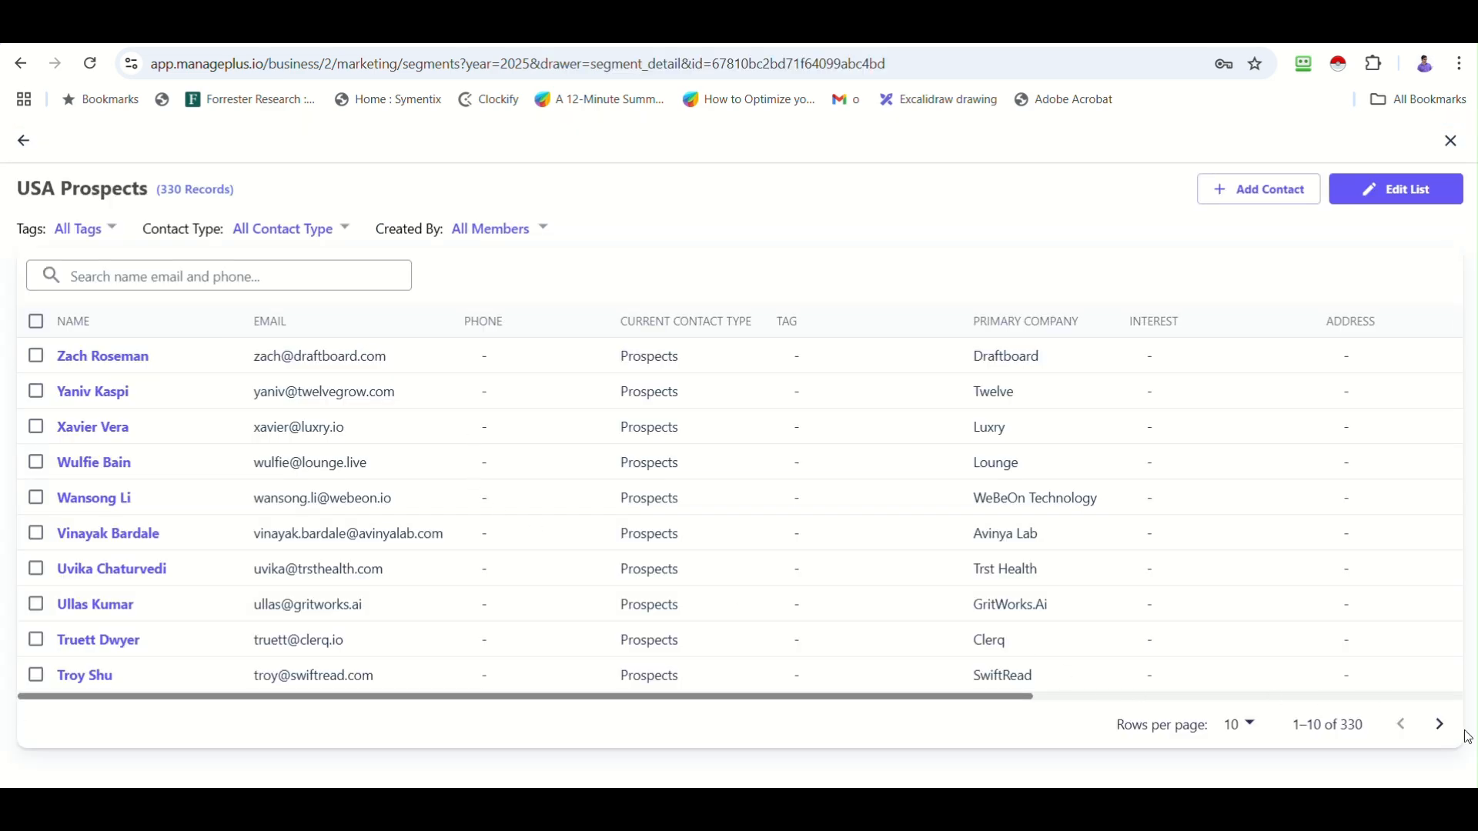
click(1441, 726)
click(1441, 726)
click(1442, 726)
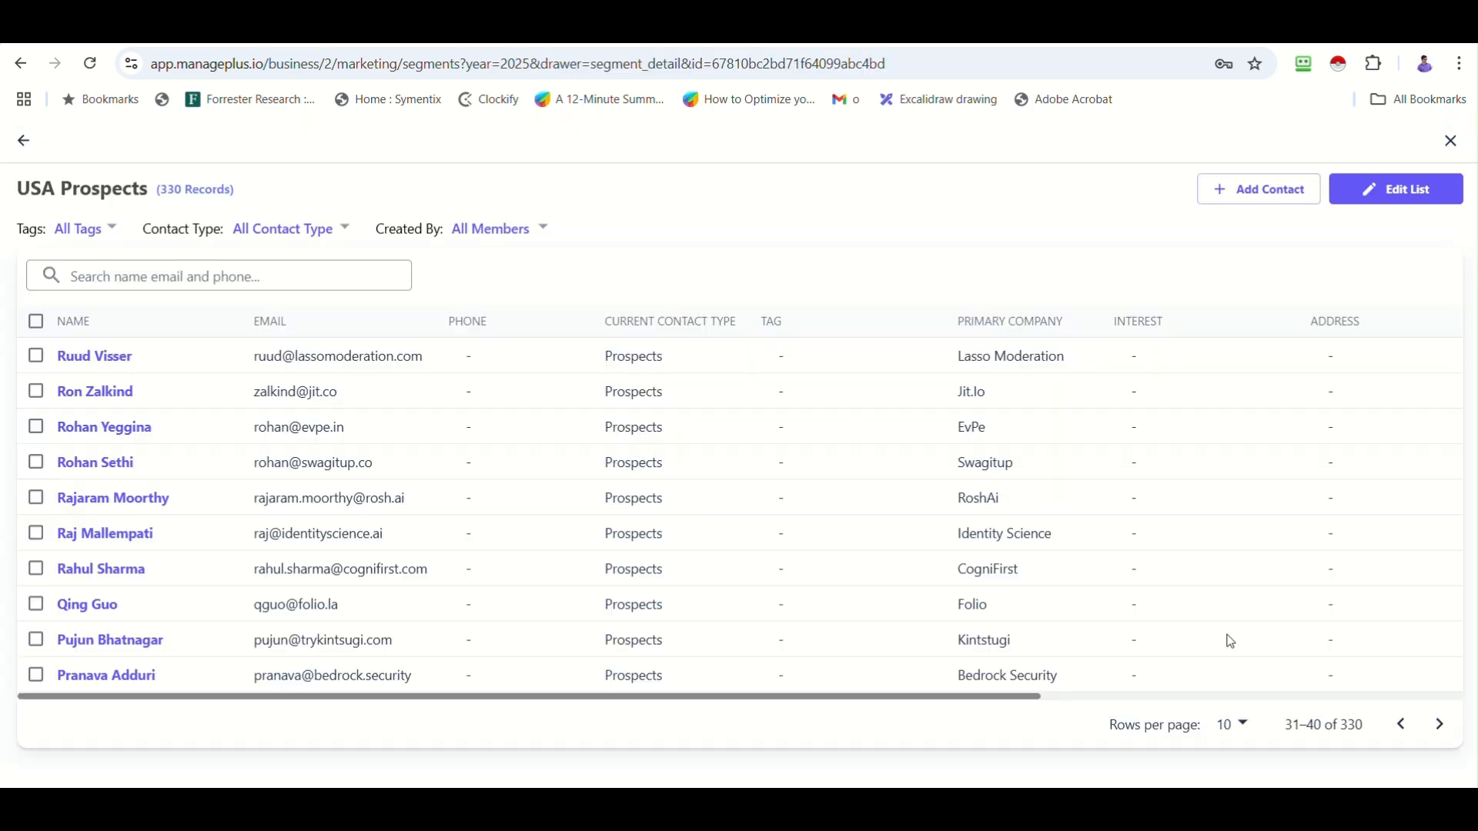
click(24, 141)
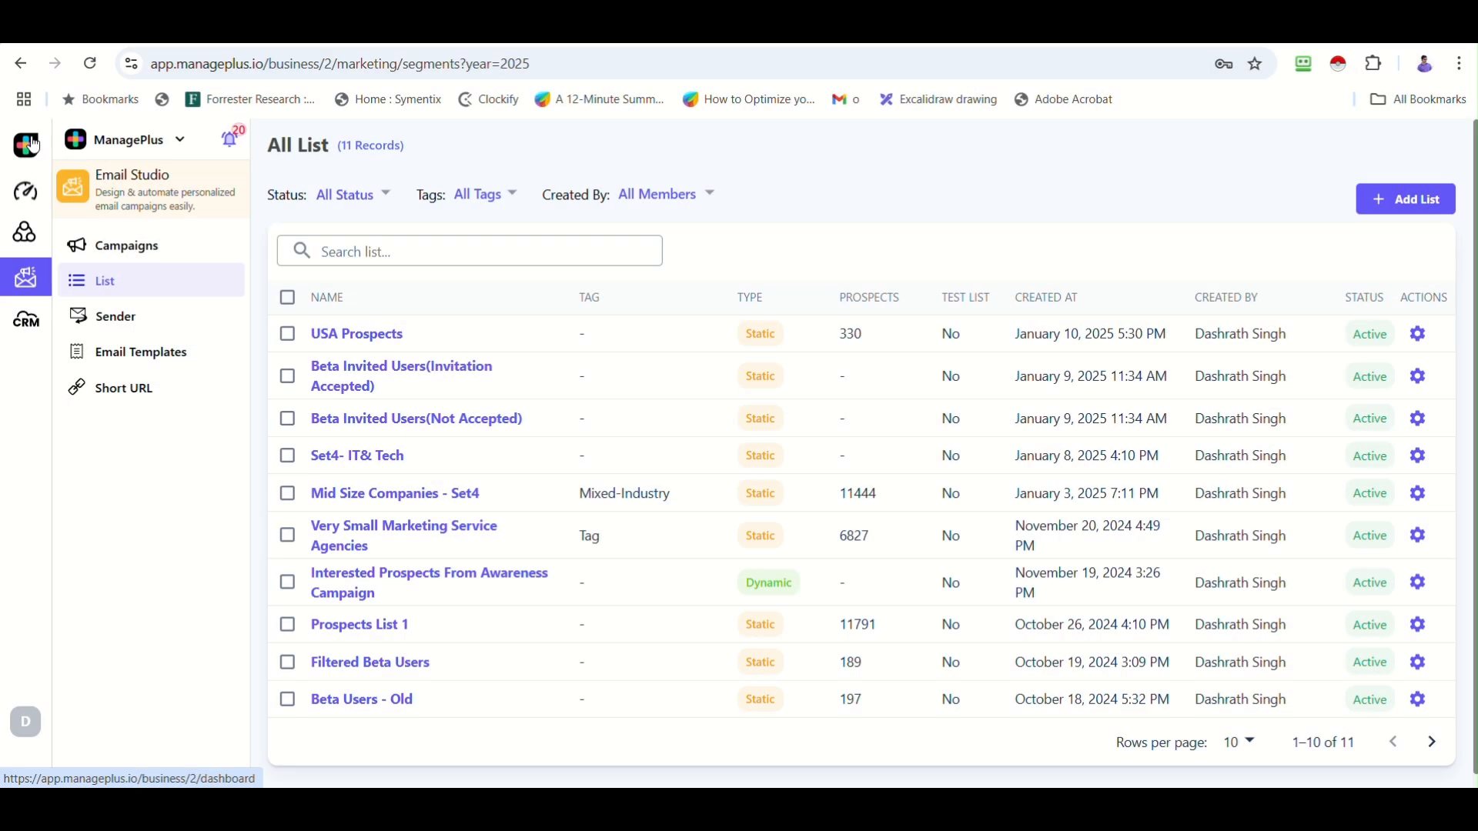
click(145, 253)
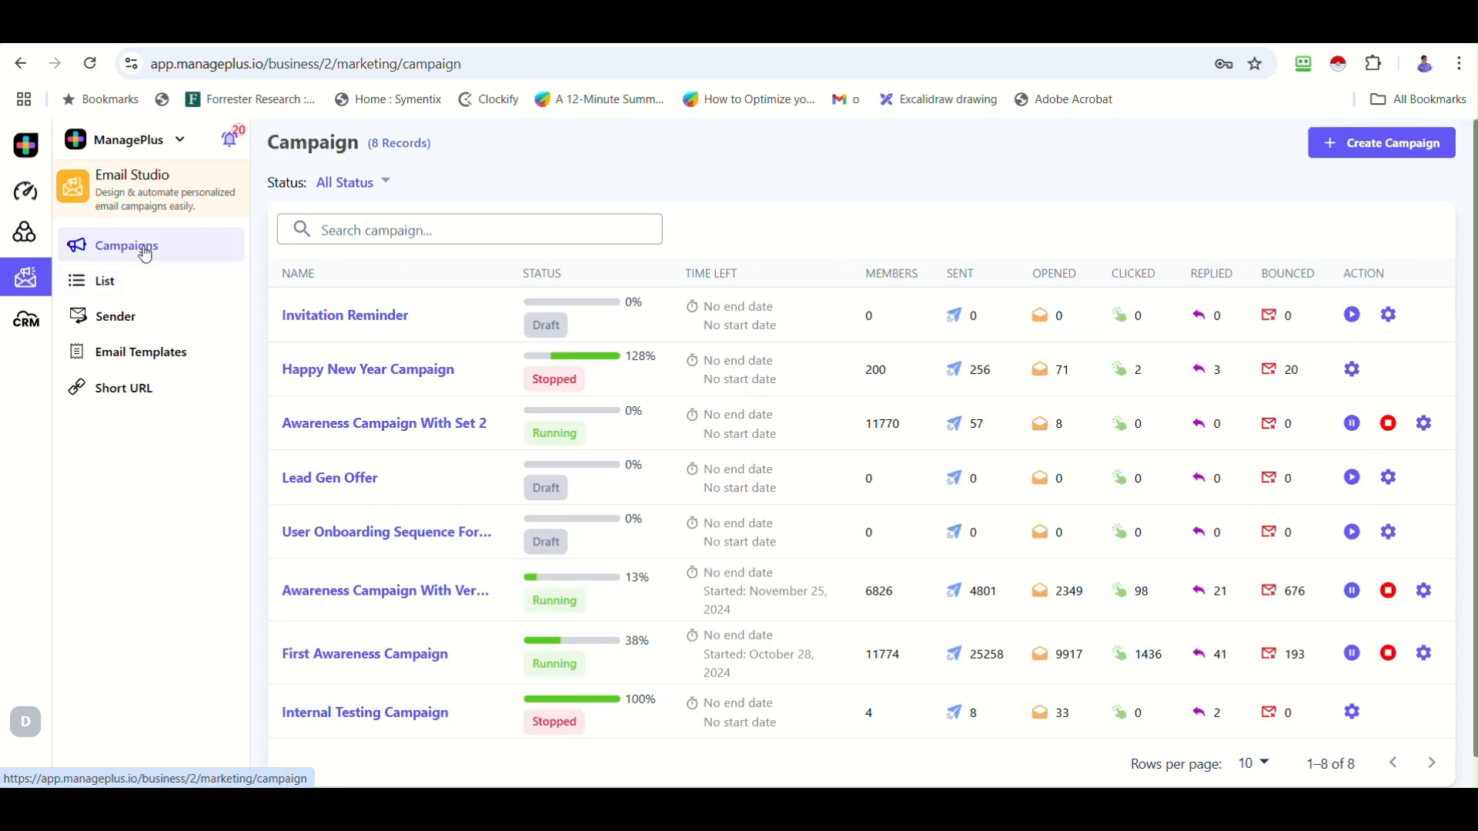
Create campaign 'Cold Outreach' with a sender account and America/Los_Angeles time zone, then save.
click(1384, 144)
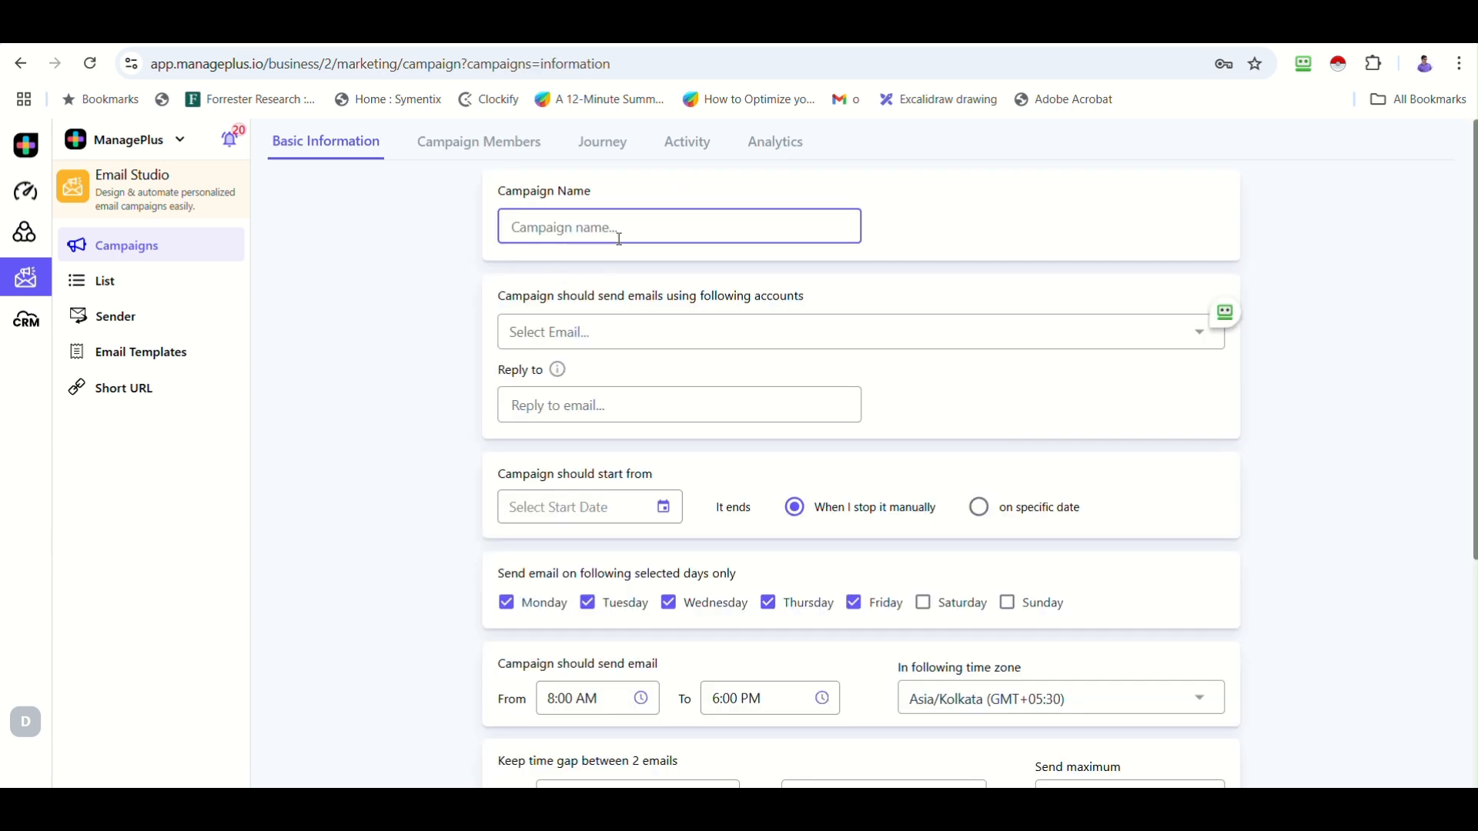
text(Cold Outreach)
click(629, 337)
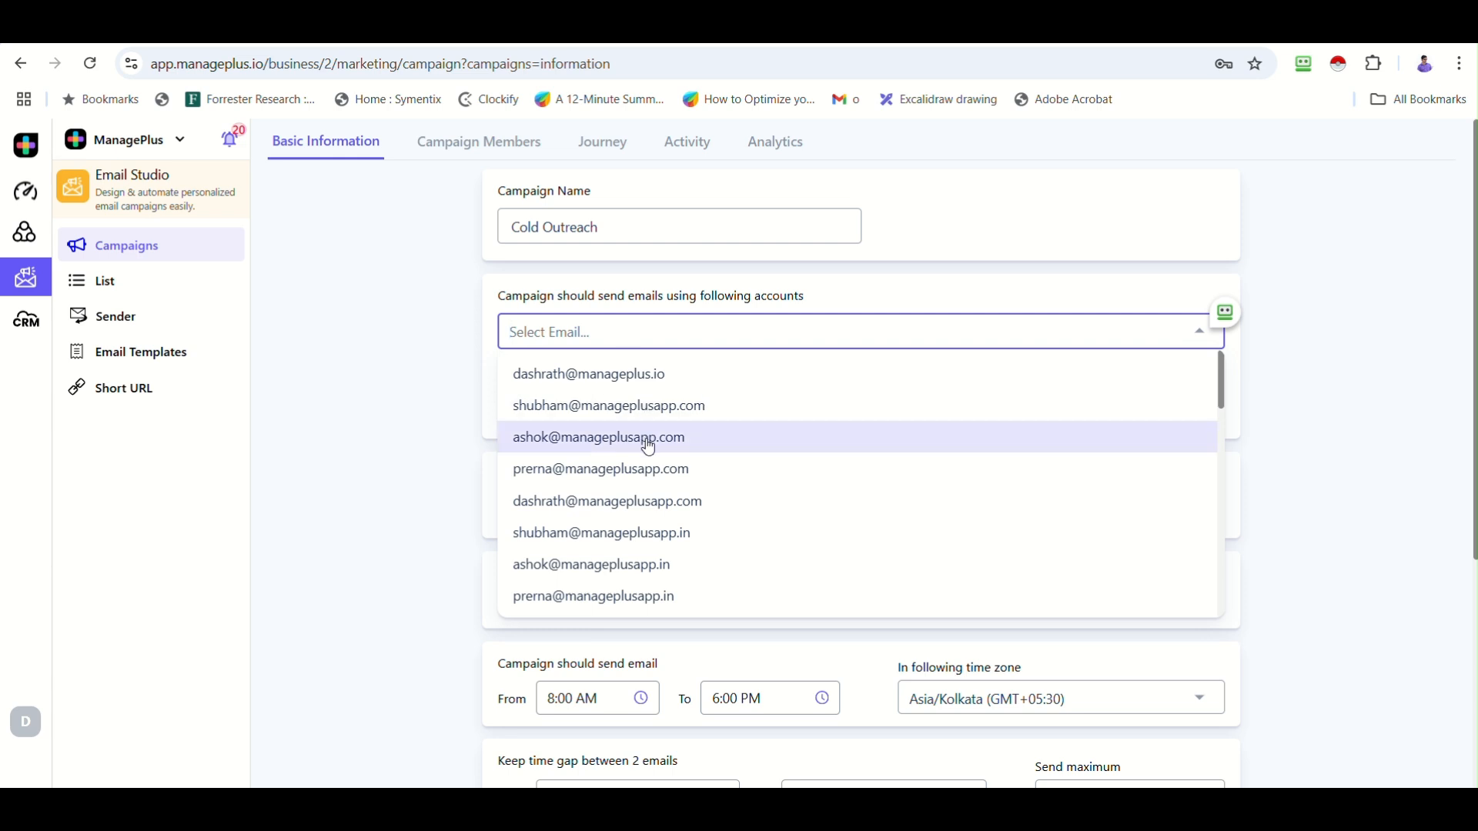
click(649, 512)
scroll(427, 471, down, 3)
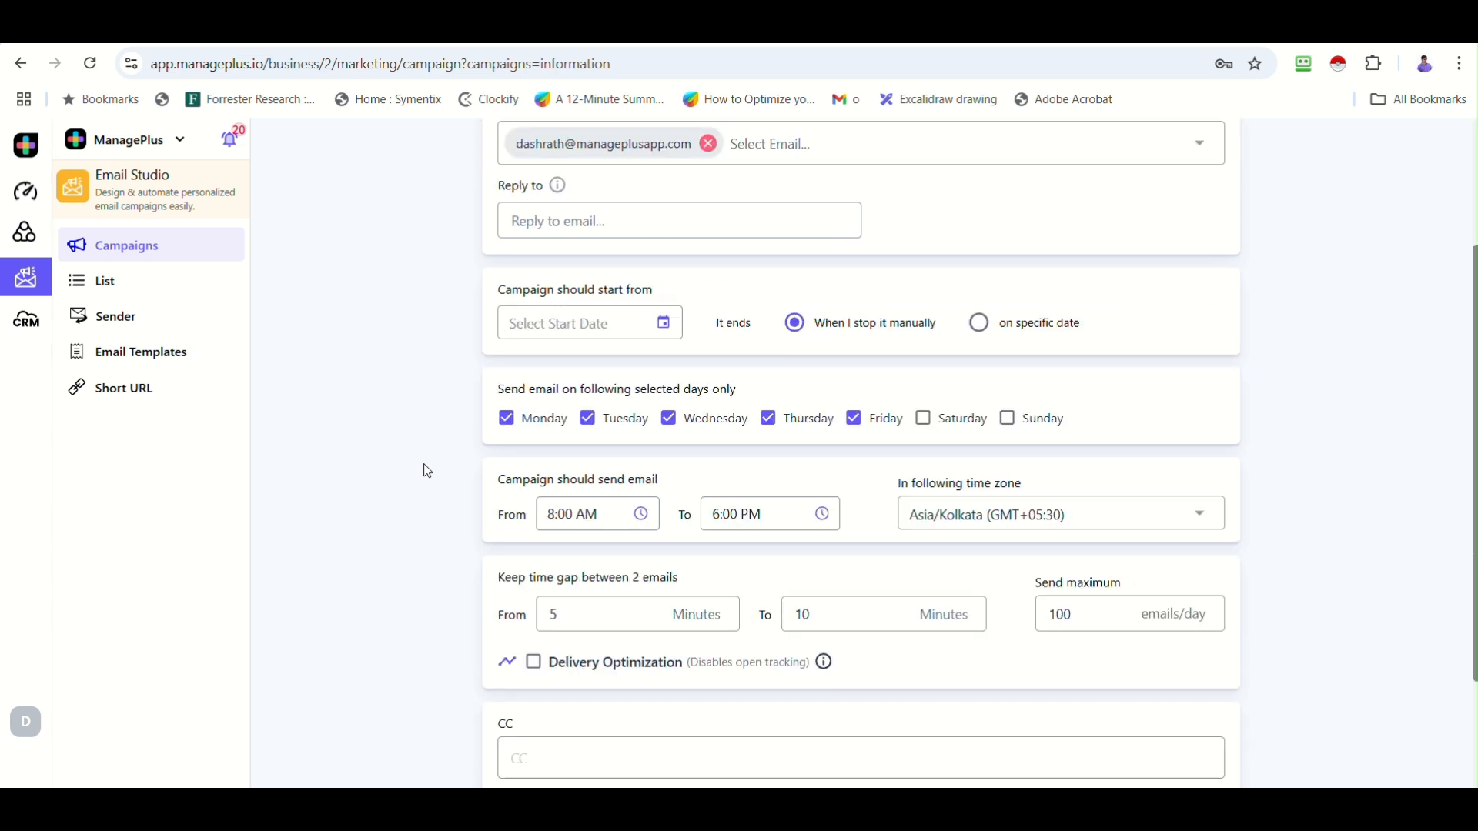
click(1063, 515)
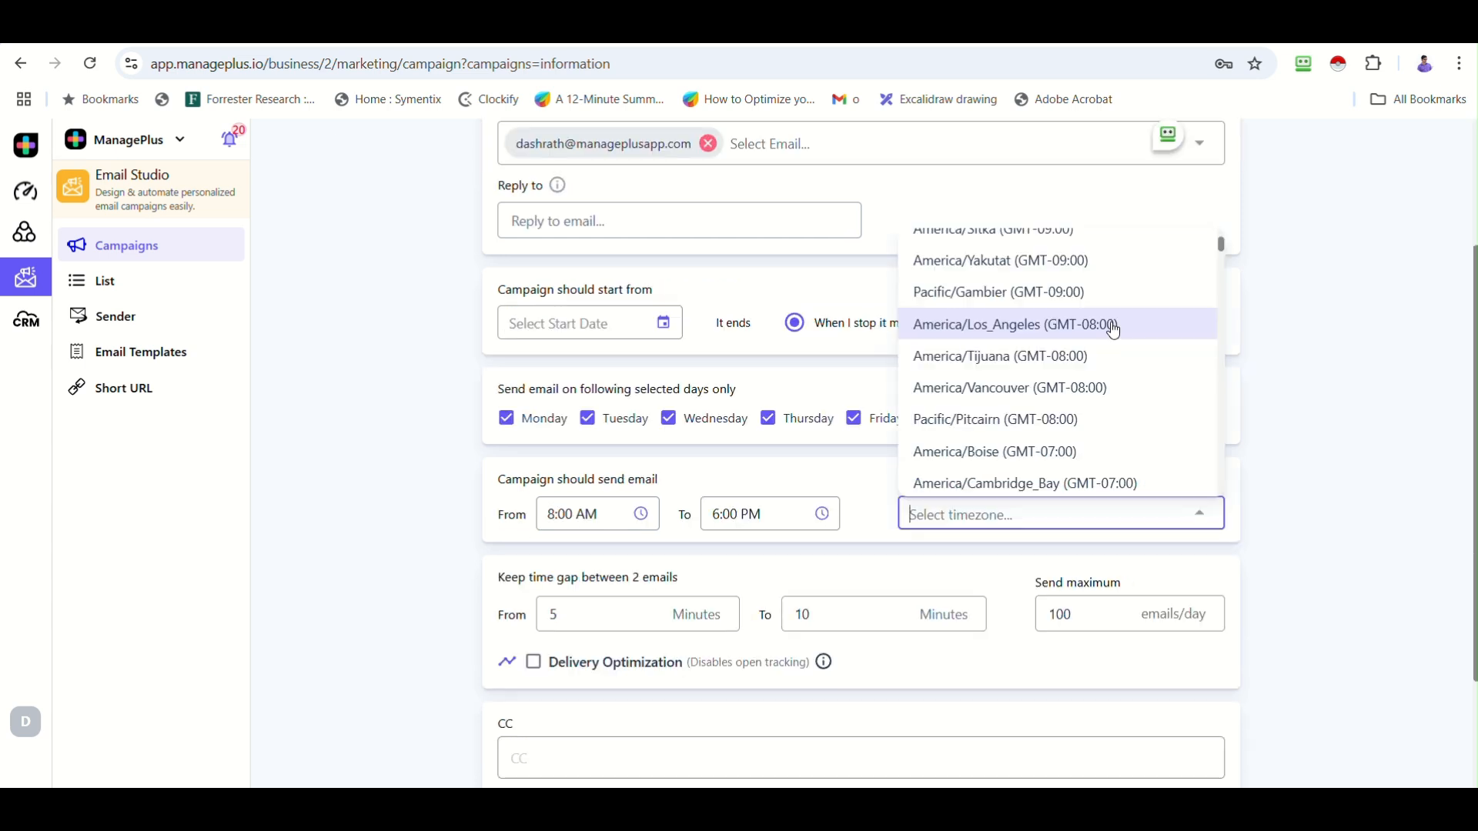
click(1109, 323)
scroll(885, 515, down, 1)
scroll(894, 531, down, 1)
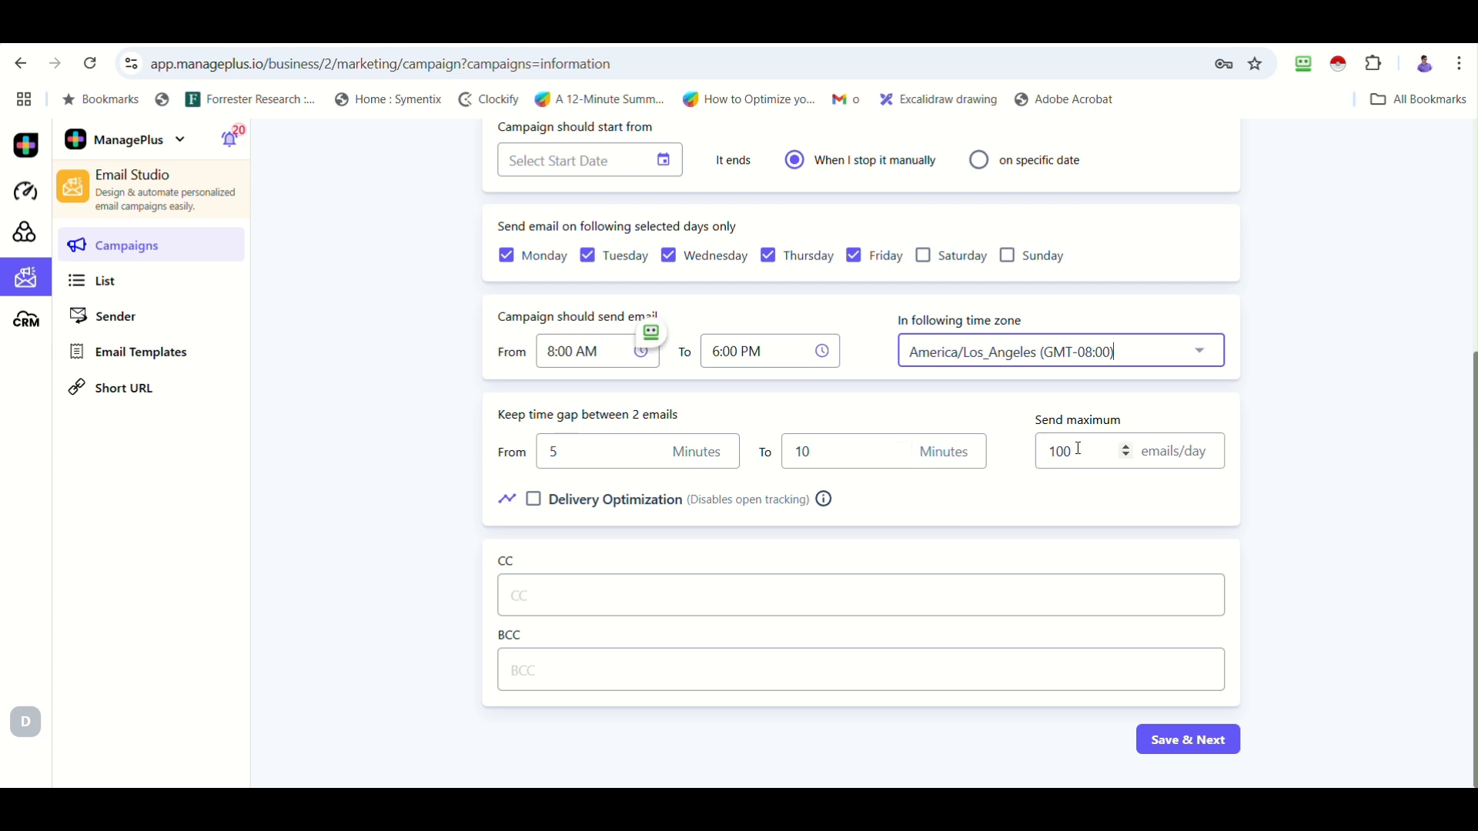
click(1188, 743)
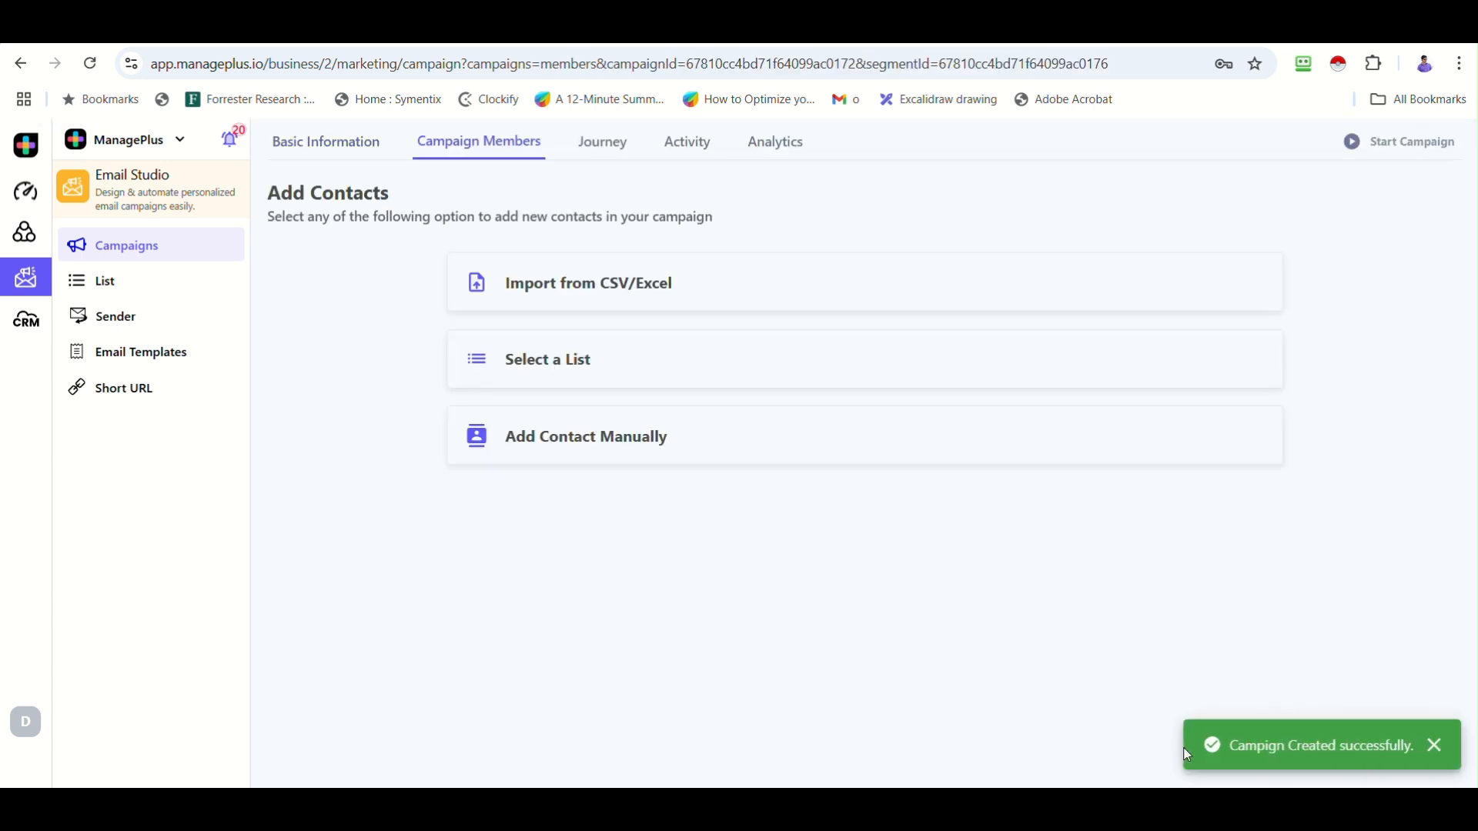
Add the USA Prospects list's 330 contacts as Cold Outreach members and view the journey.
click(650, 356)
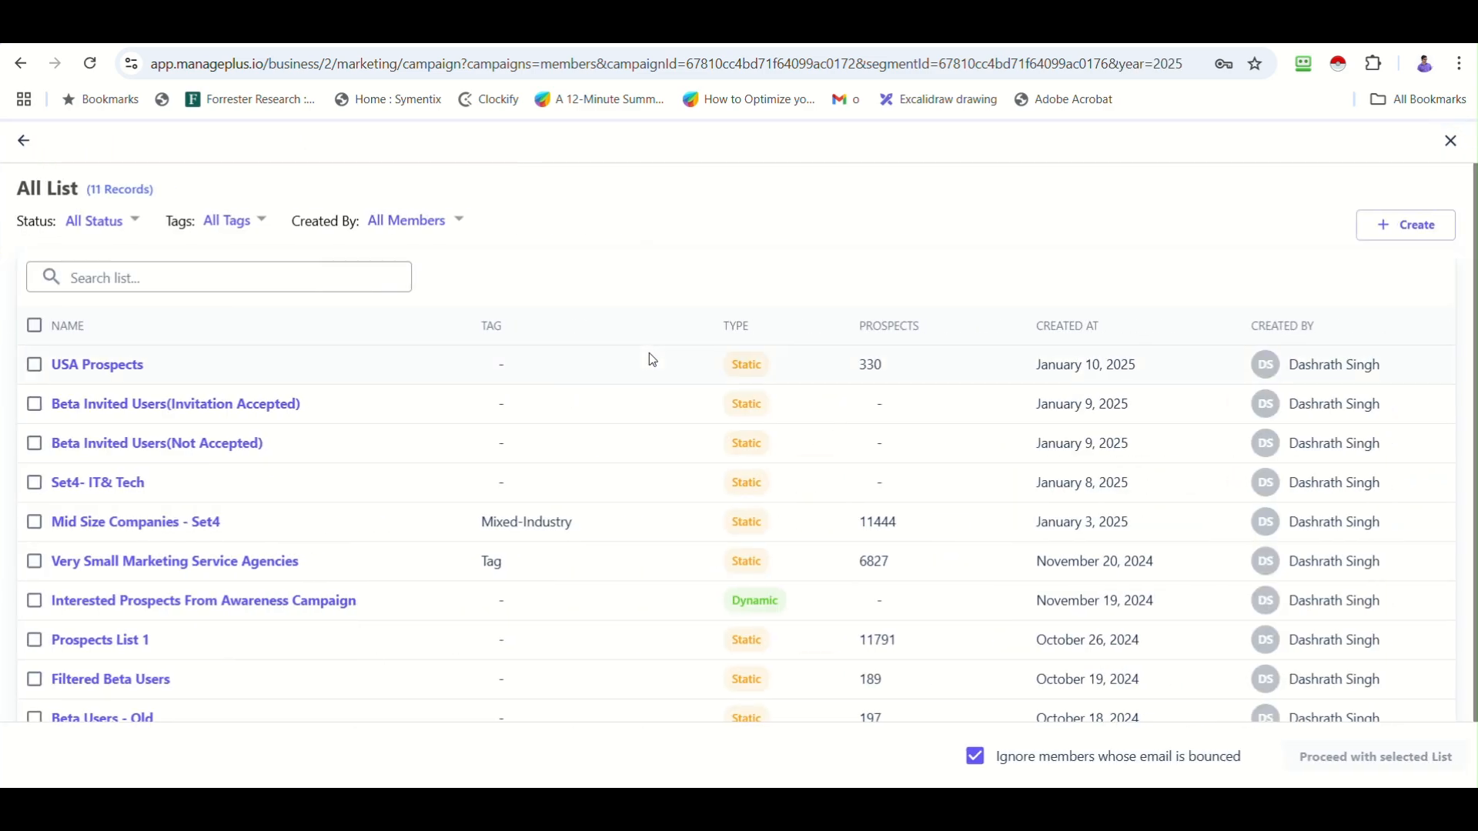
click(34, 366)
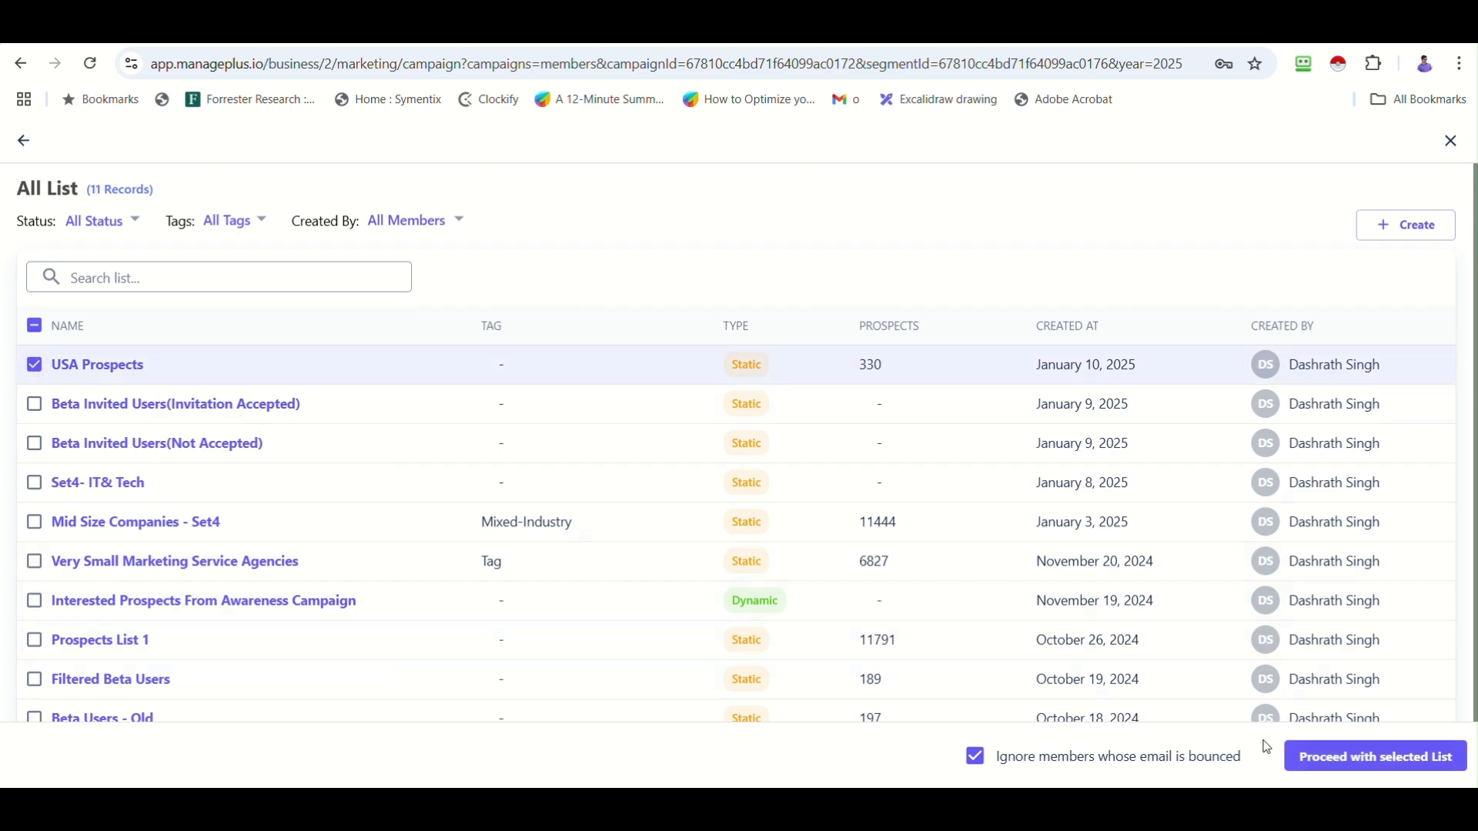
click(1352, 760)
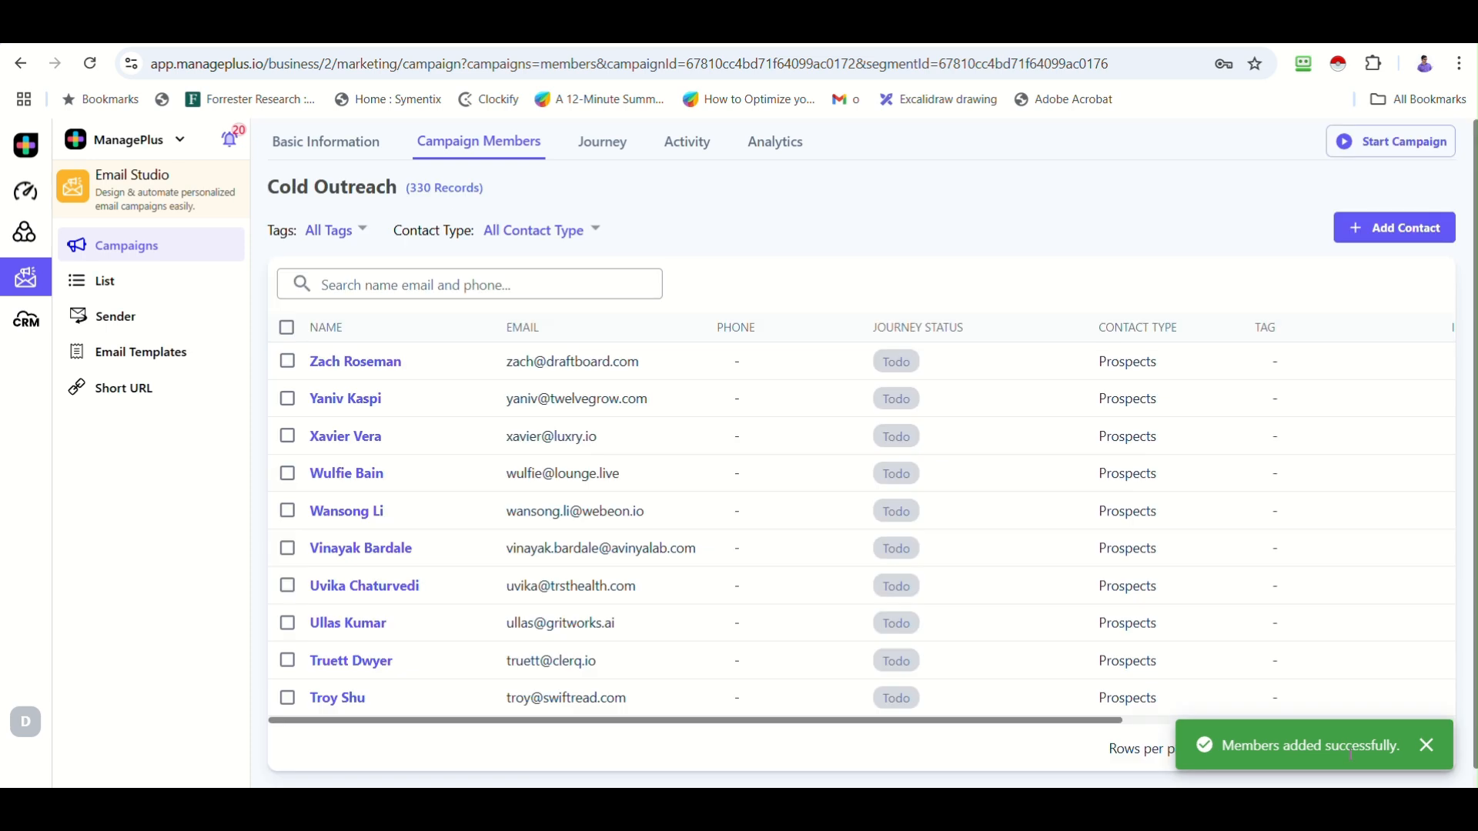
scroll(1350, 528, down, 1)
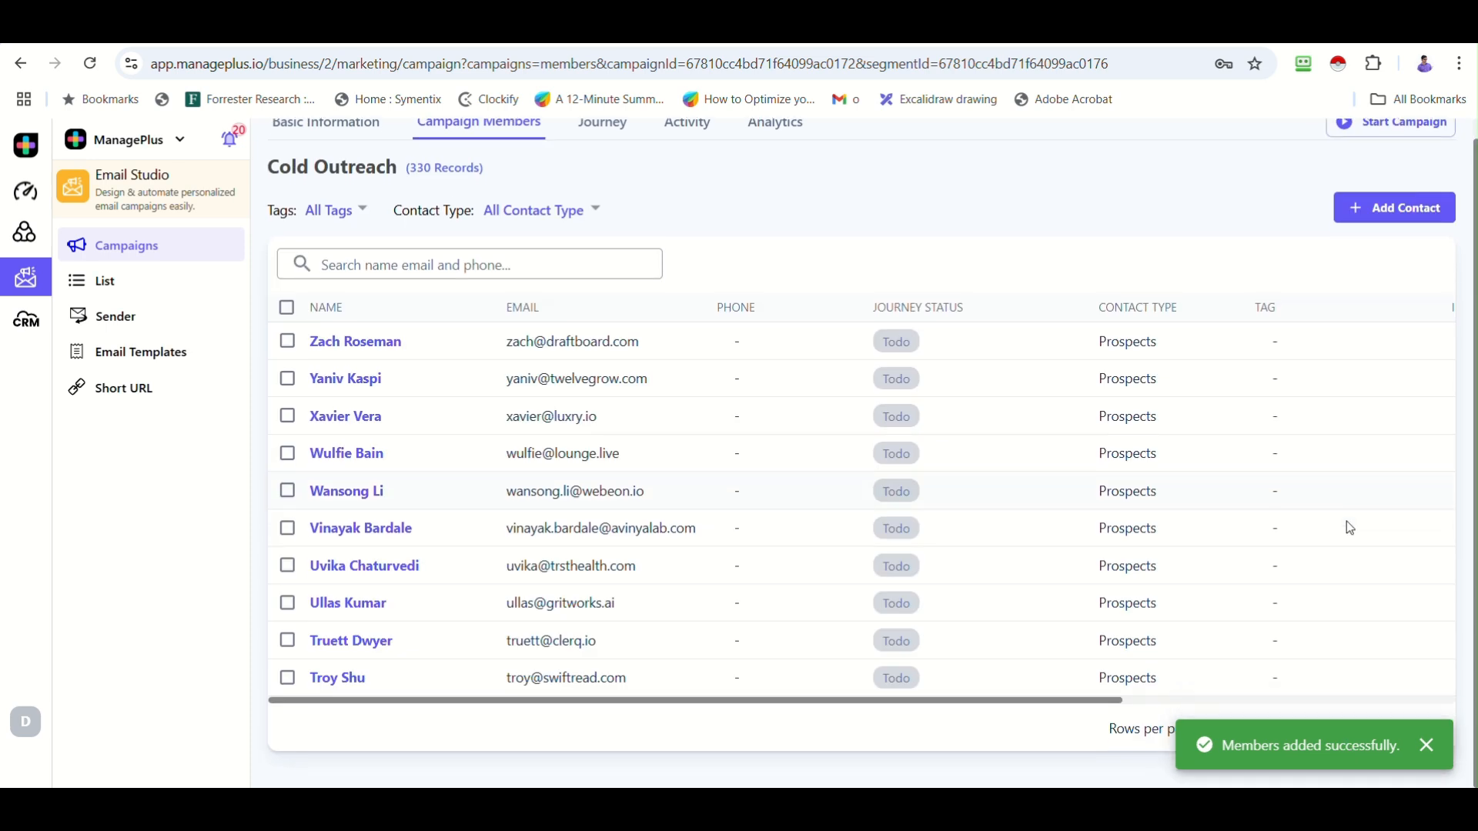
scroll(1350, 528, up, 1)
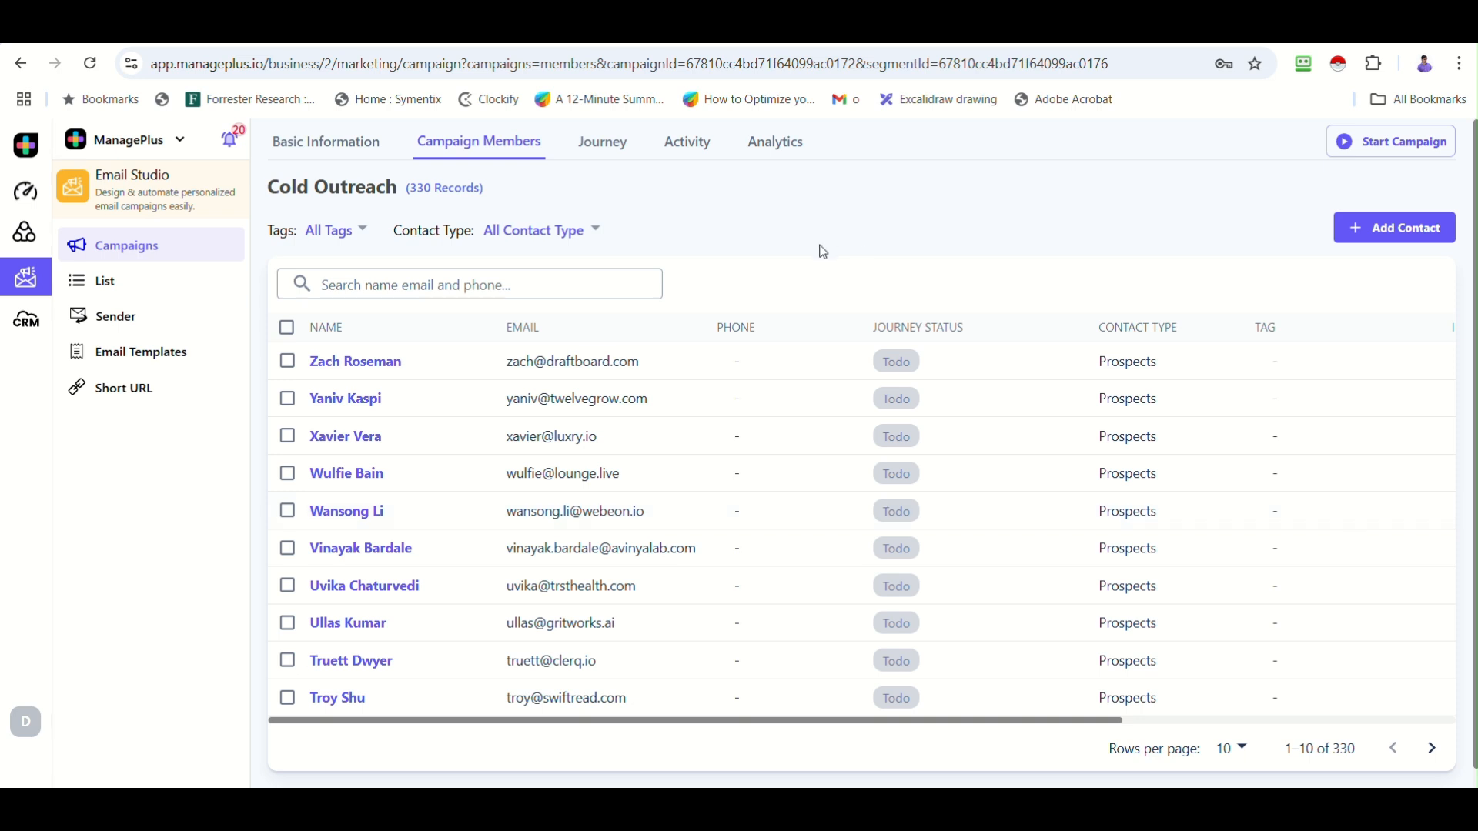
click(601, 147)
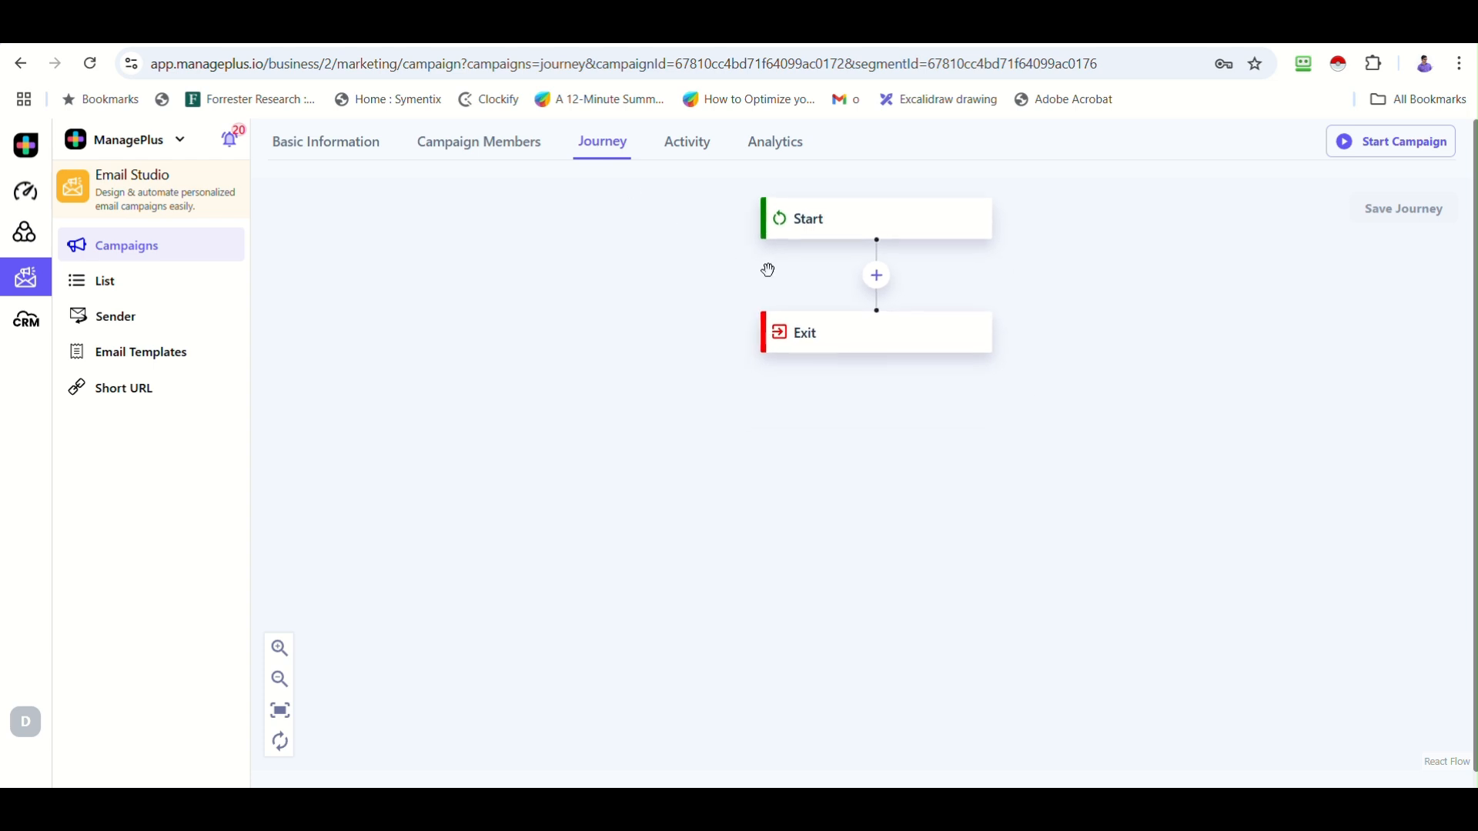
Add a Send Email step with subject 'Welcome to ManagePlus, {{First Name}}'.
click(883, 286)
mouse_move(891, 293)
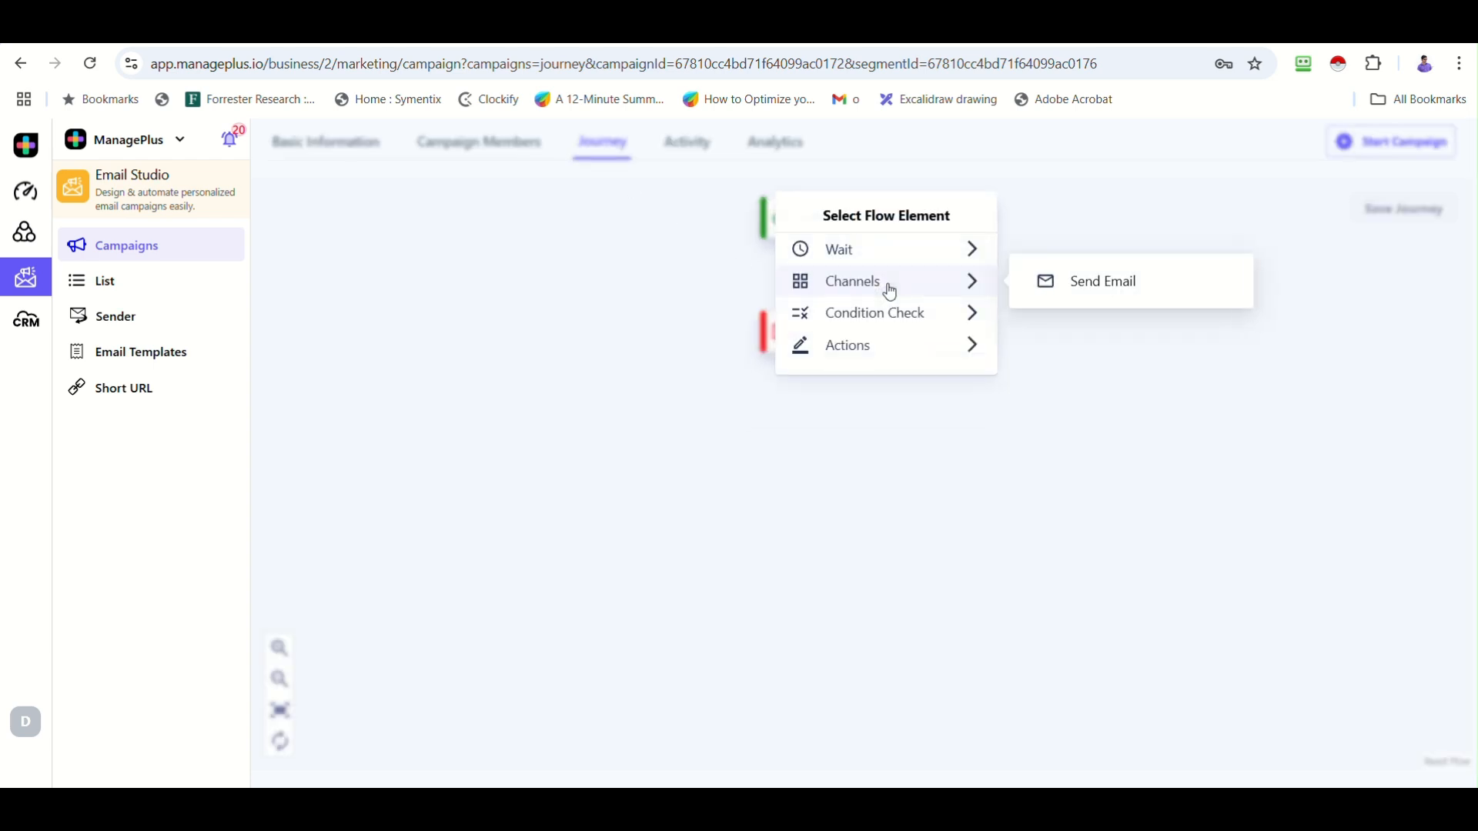
click(1094, 292)
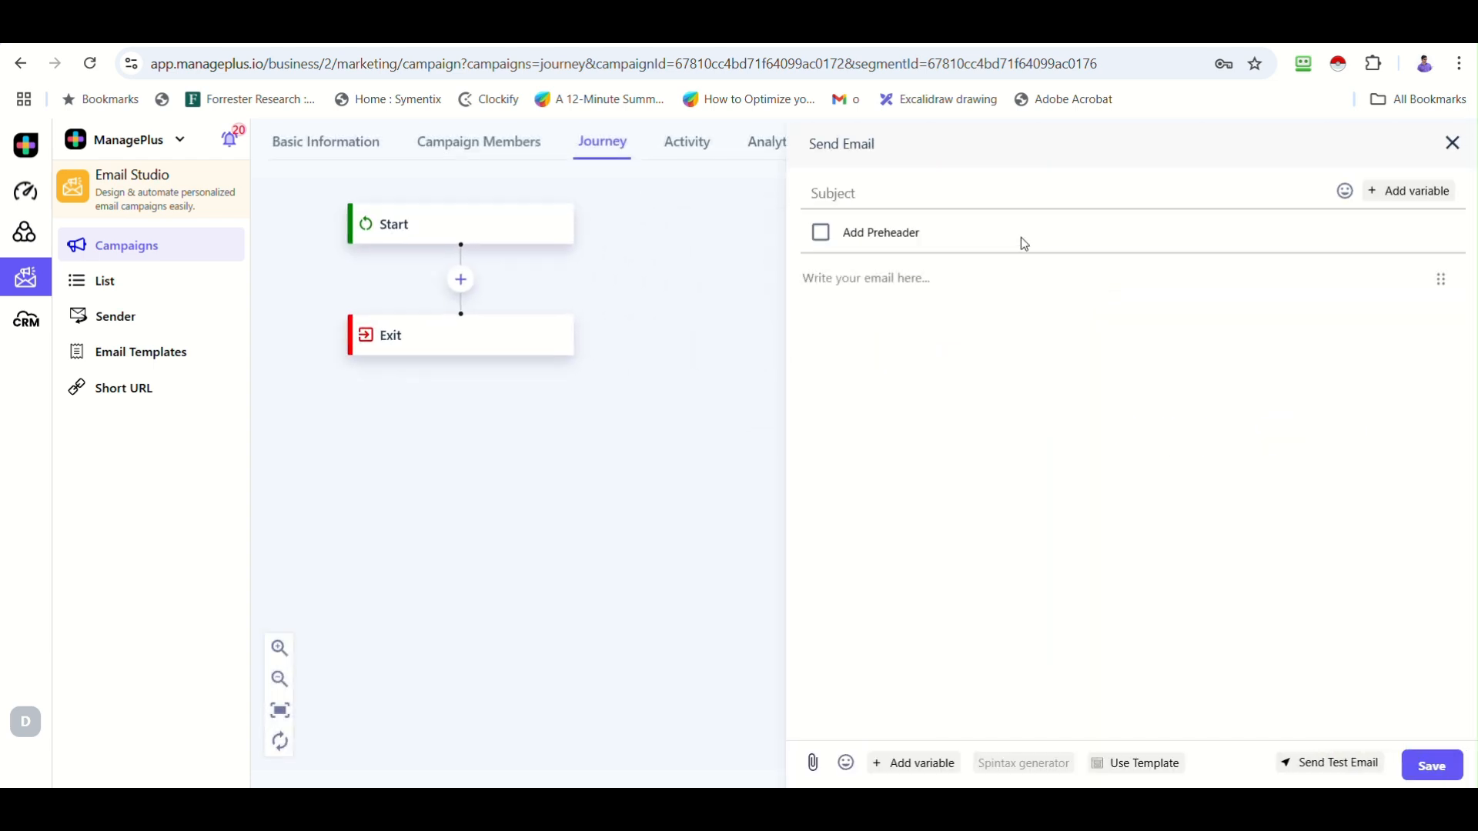
text(Welcome to ManagePlus,)
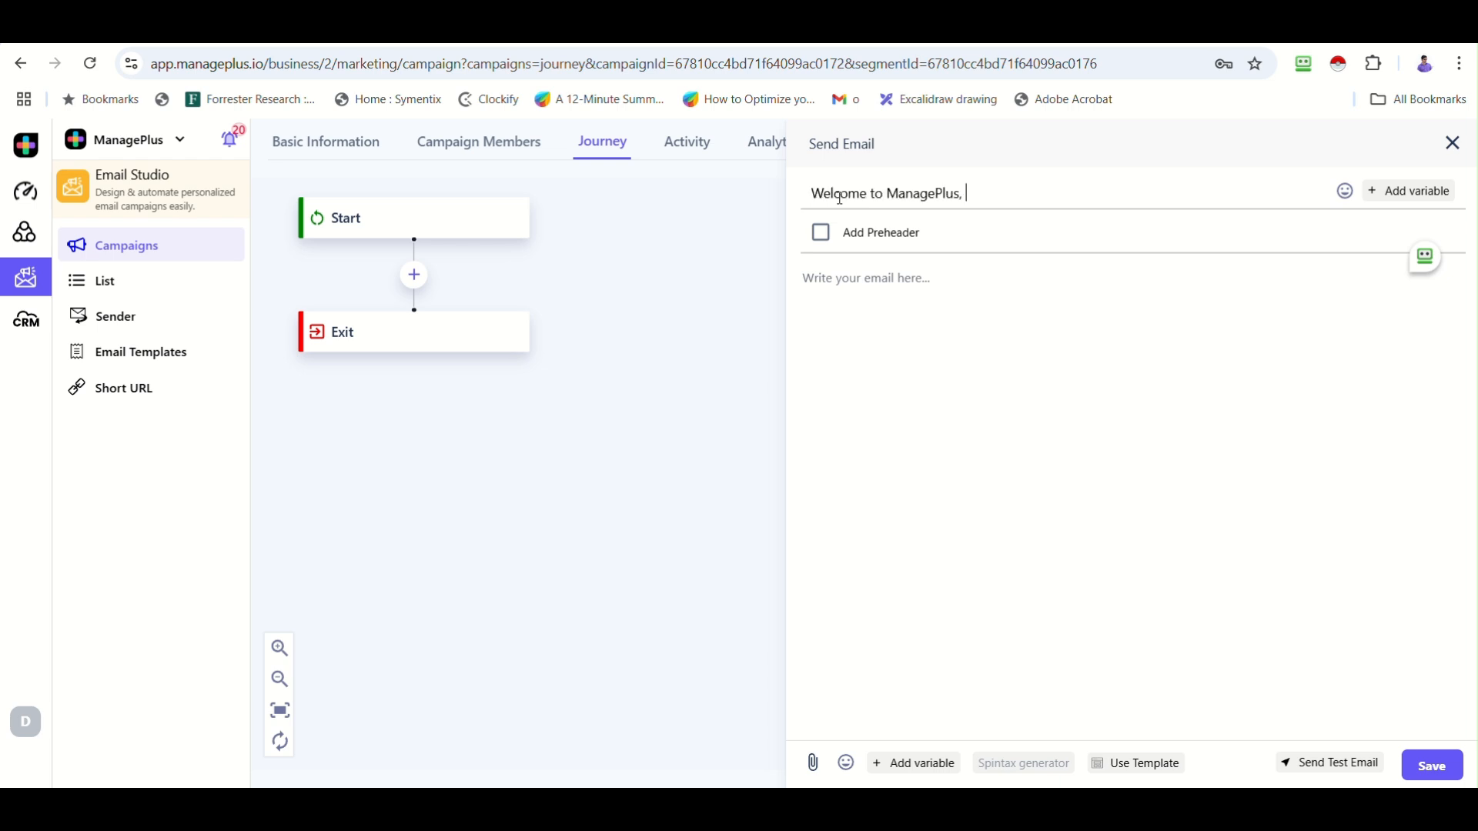
click(1397, 190)
click(1301, 303)
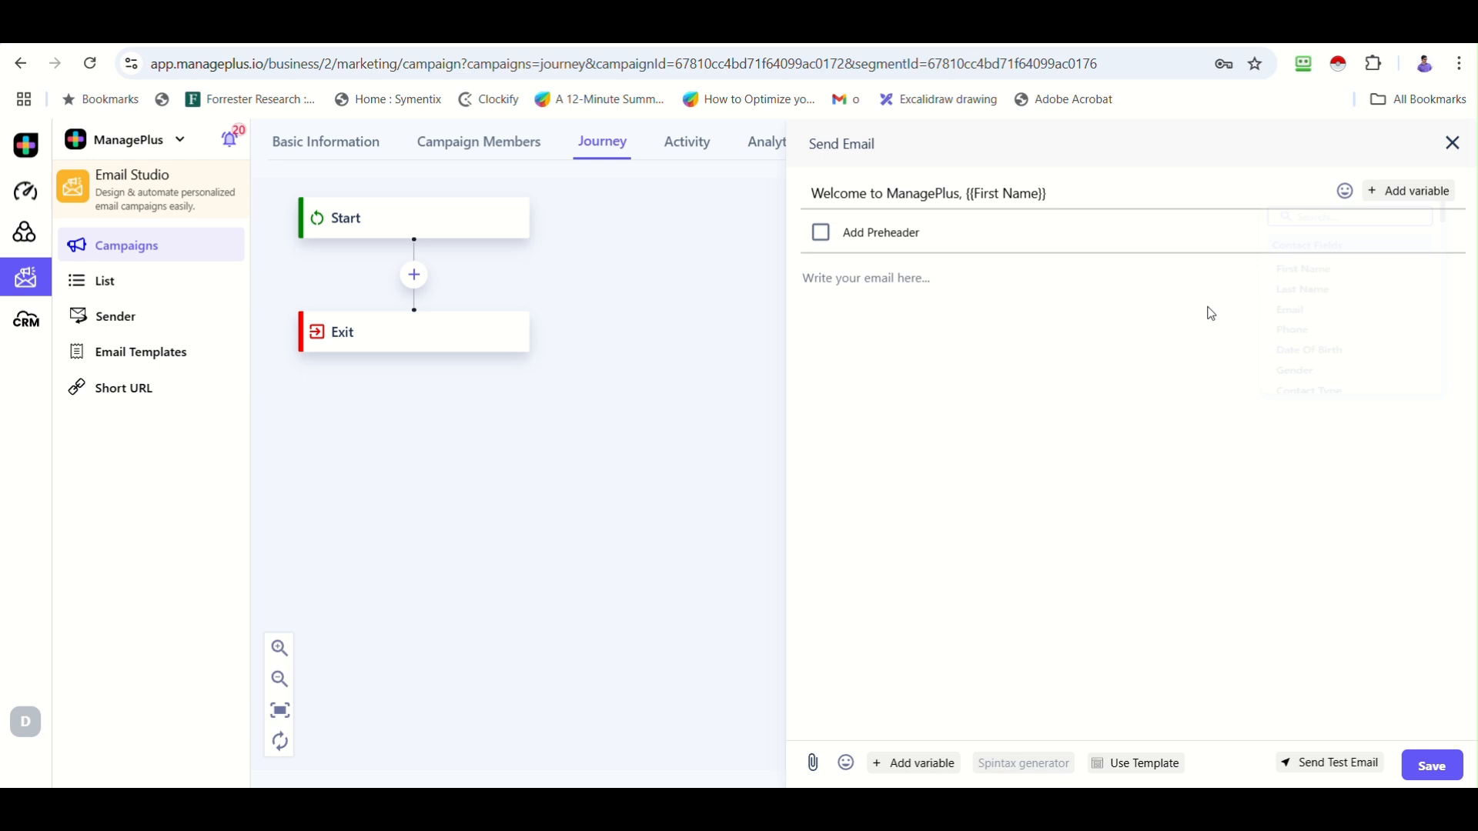
Paste the welcome message body and generate spintax variations of it.
click(974, 353)
key(ctrl+v)
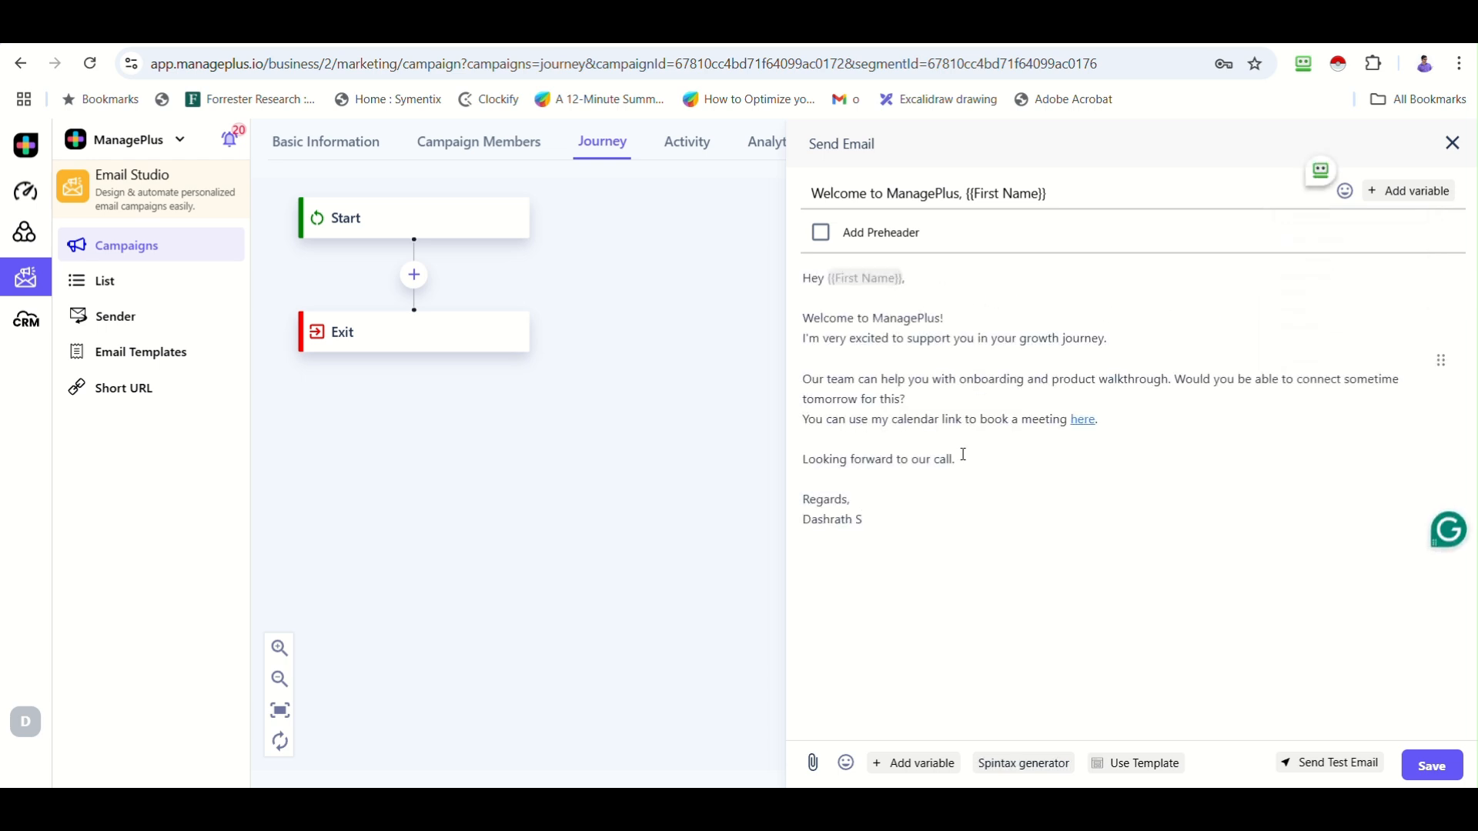
click(946, 502)
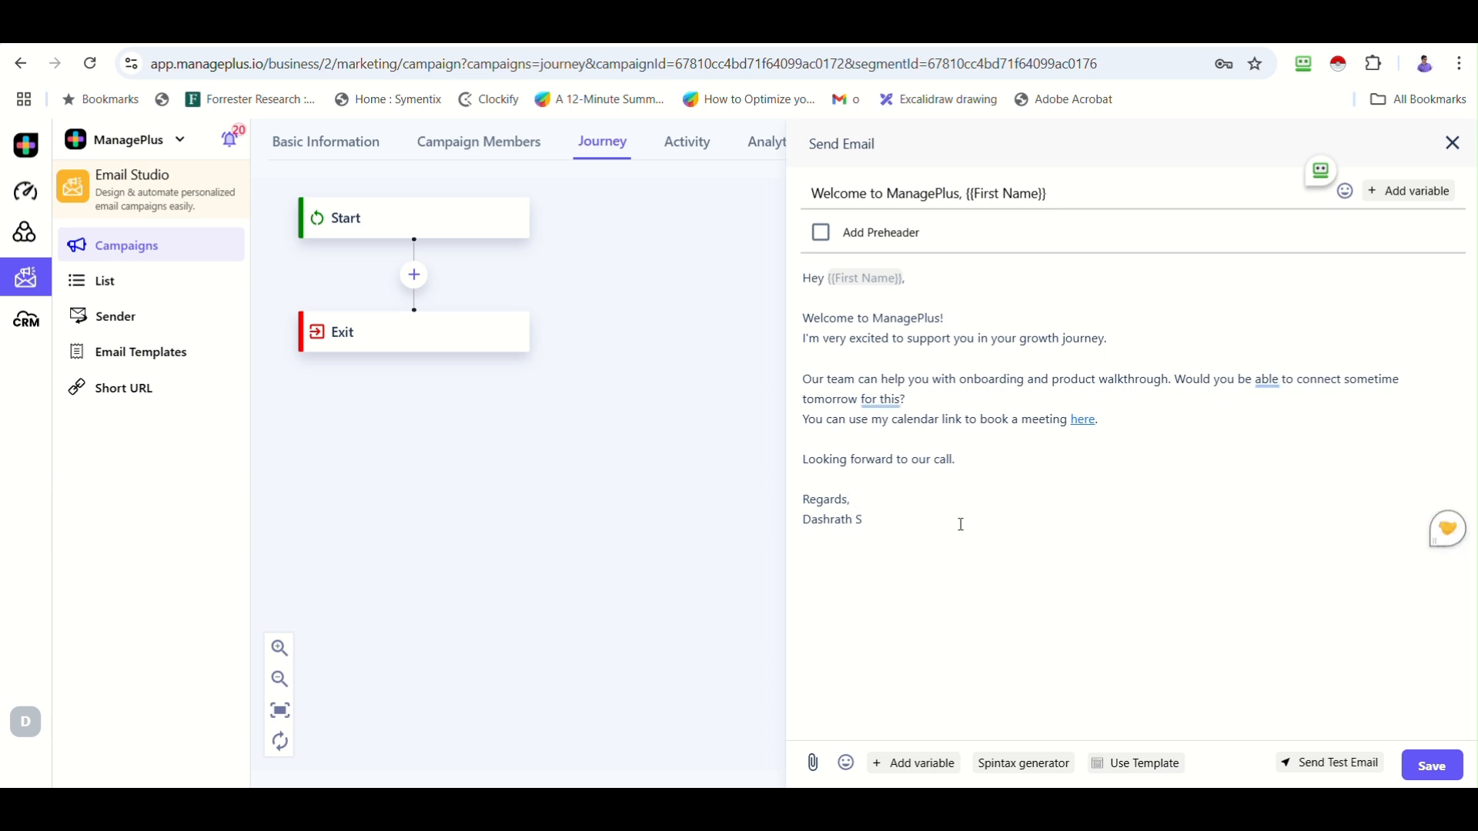
click(1019, 768)
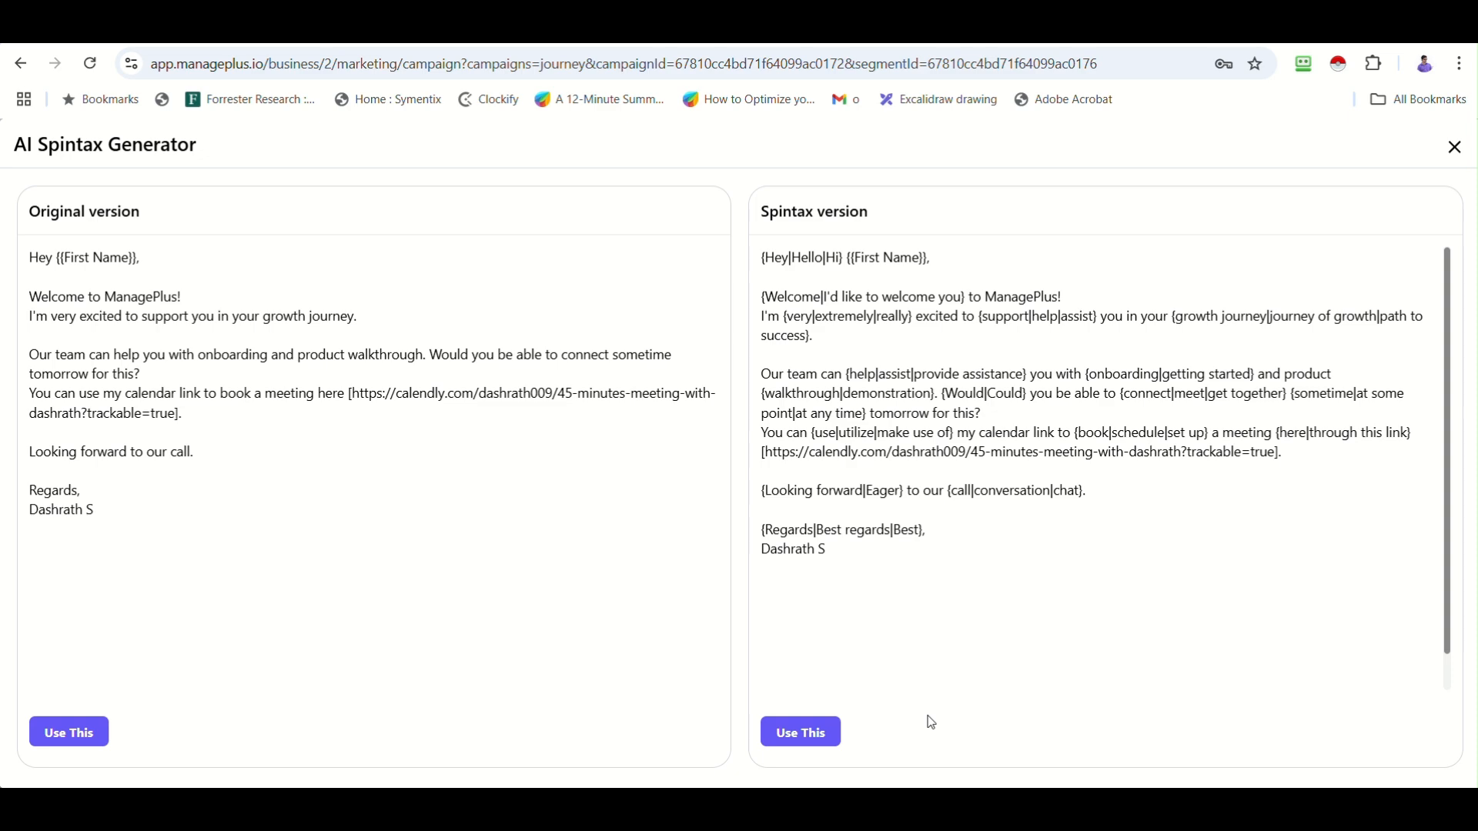
Replace the welcome email body with the spintax version and review it.
click(805, 732)
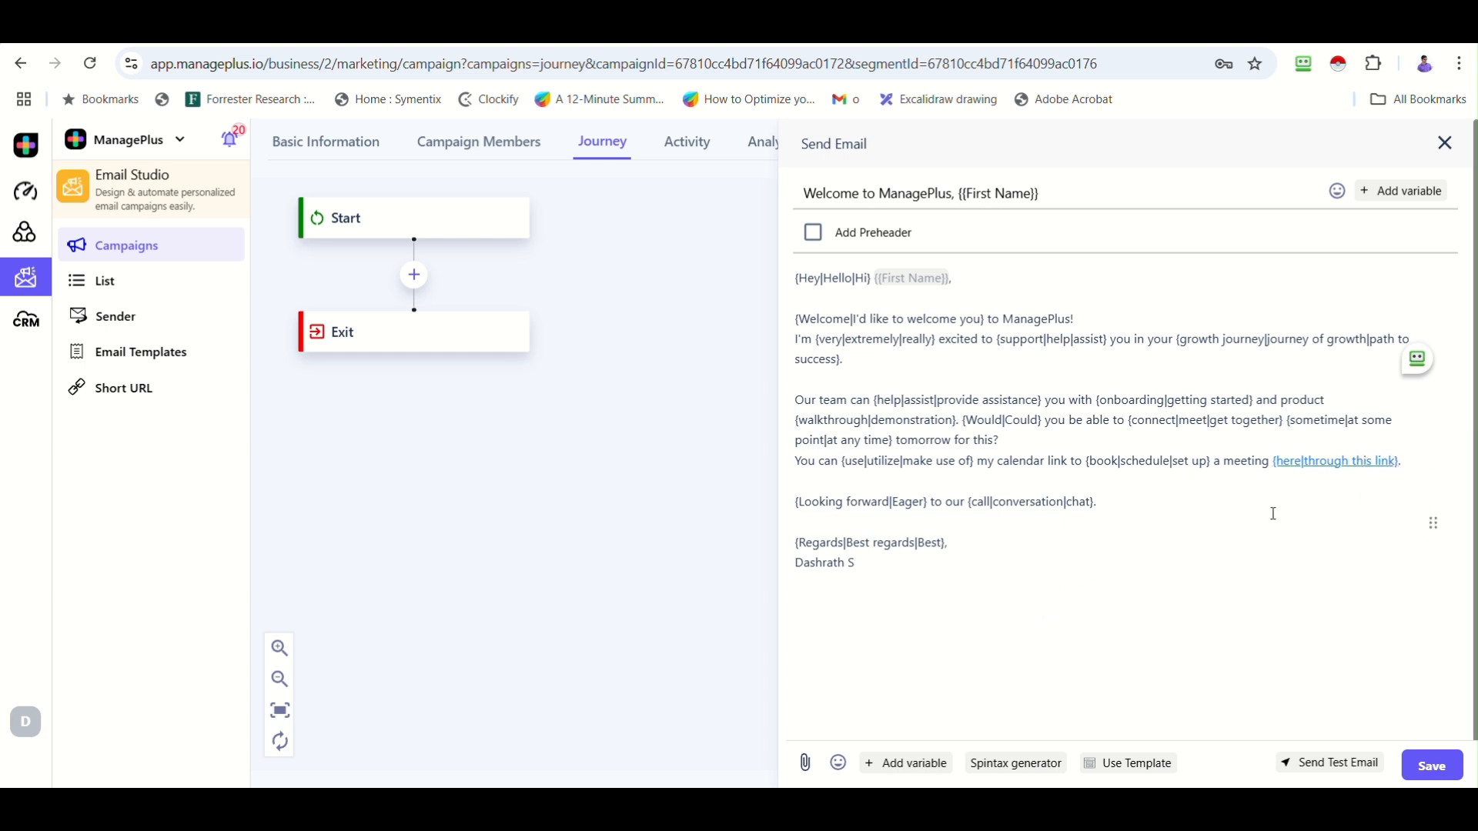
scroll(1240, 539, down, 1)
scroll(1371, 695, up, 1)
Set up a test send with a chosen From address and your own recipient email.
click(1336, 766)
click(1257, 483)
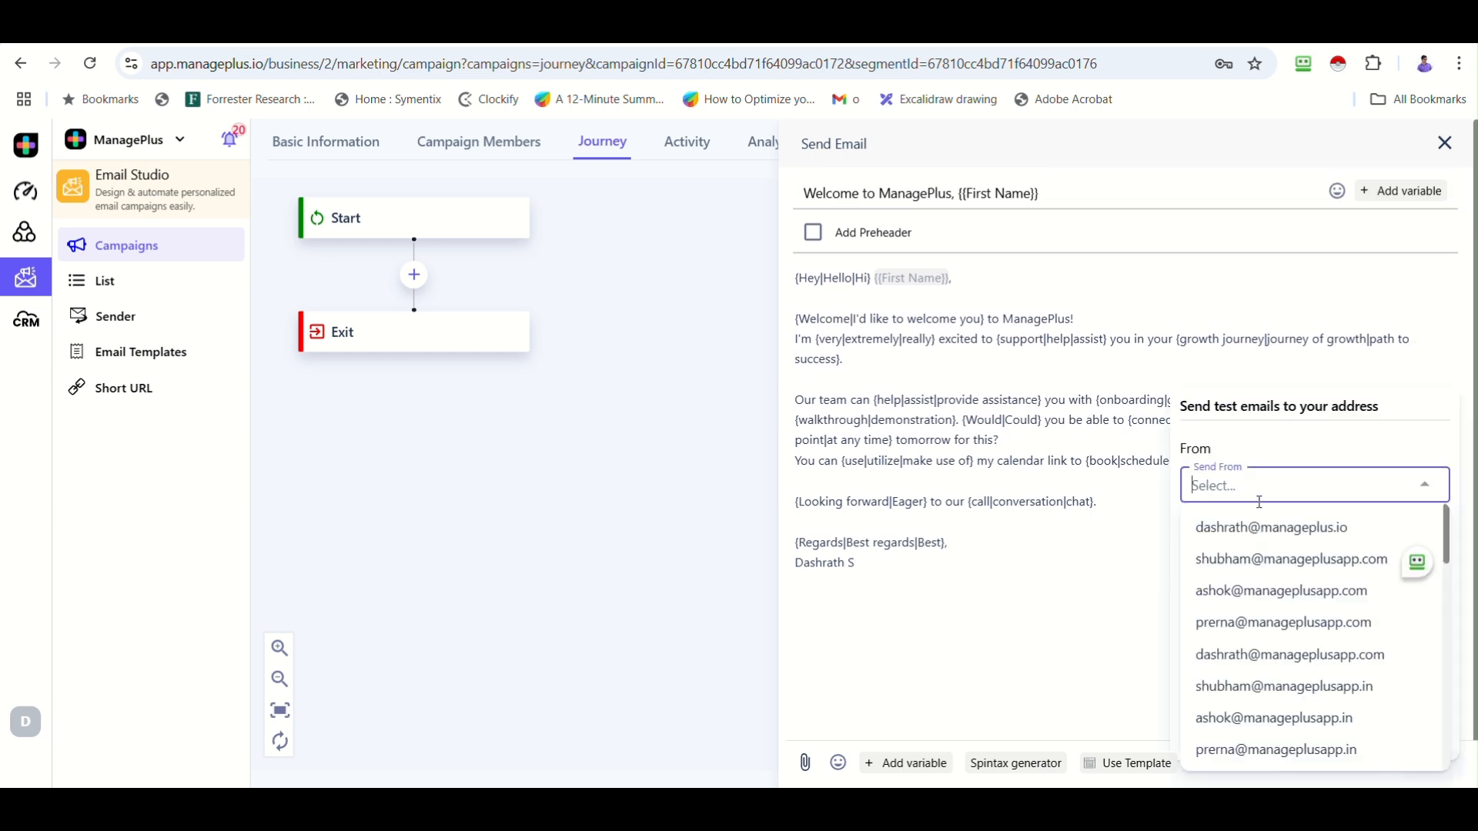
click(1260, 655)
click(1256, 566)
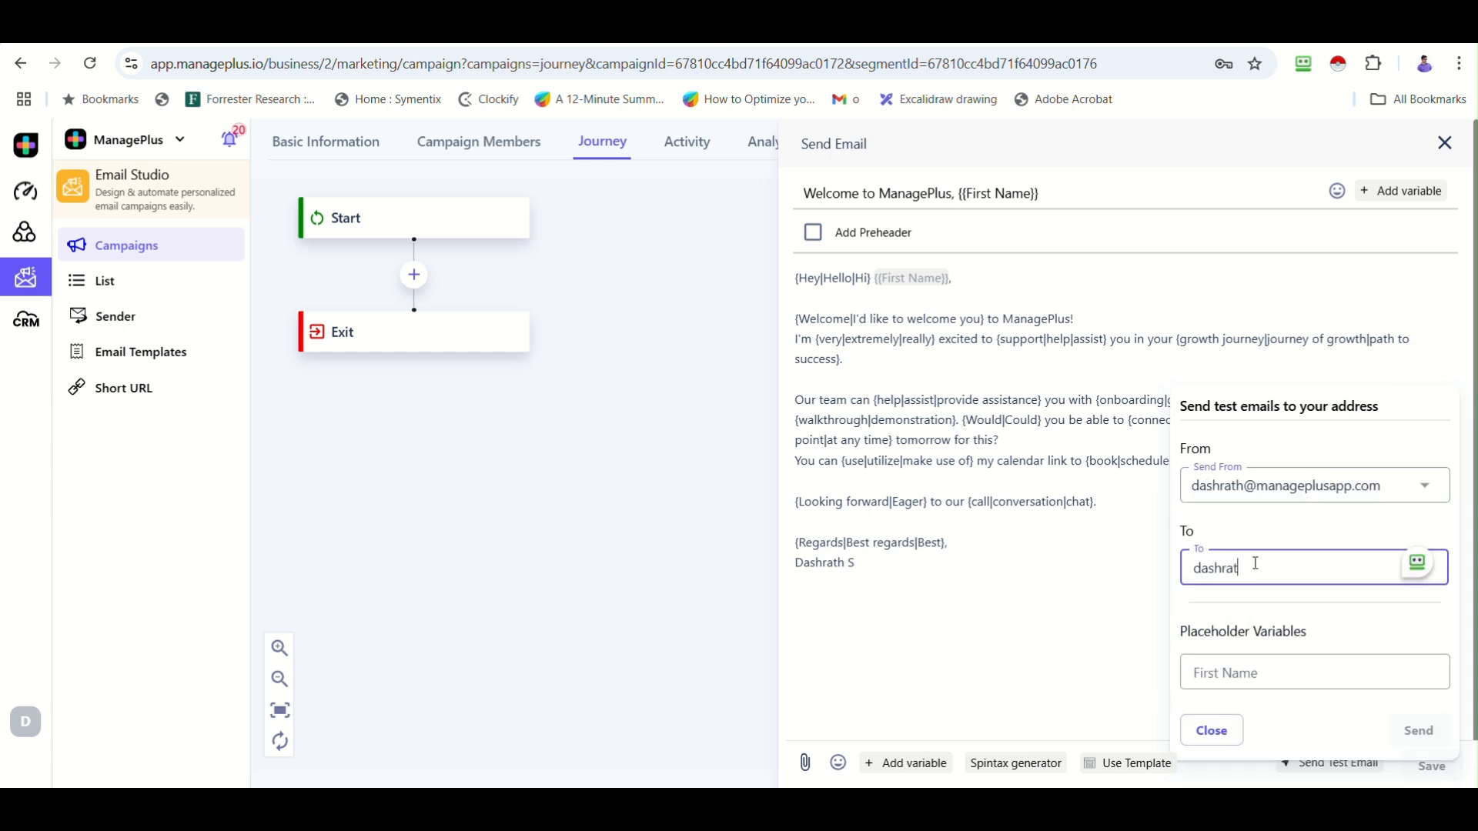
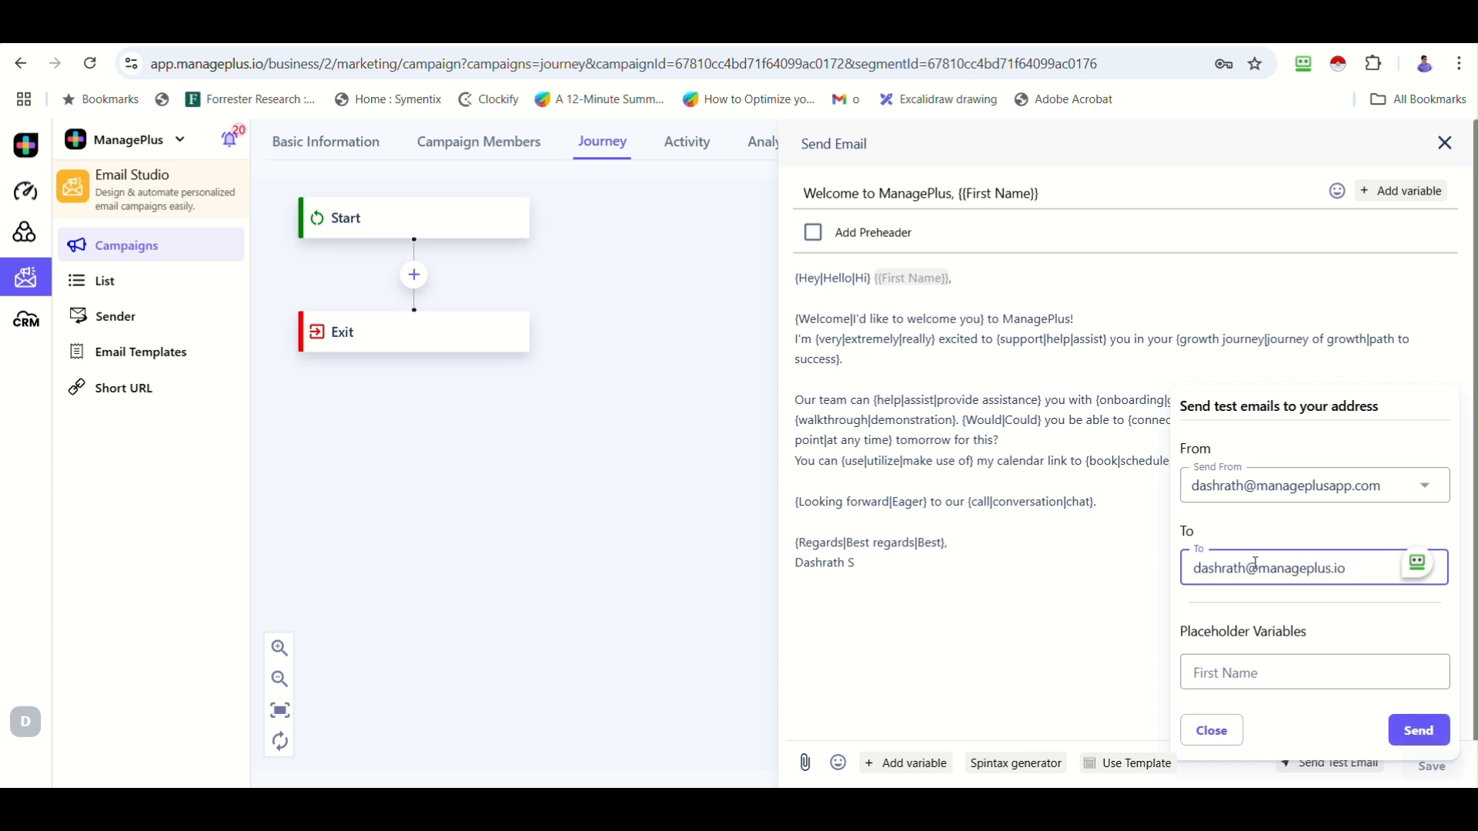
Fill in the First Name test value, send the test, and save the welcome email step.
click(1264, 677)
text(Da)
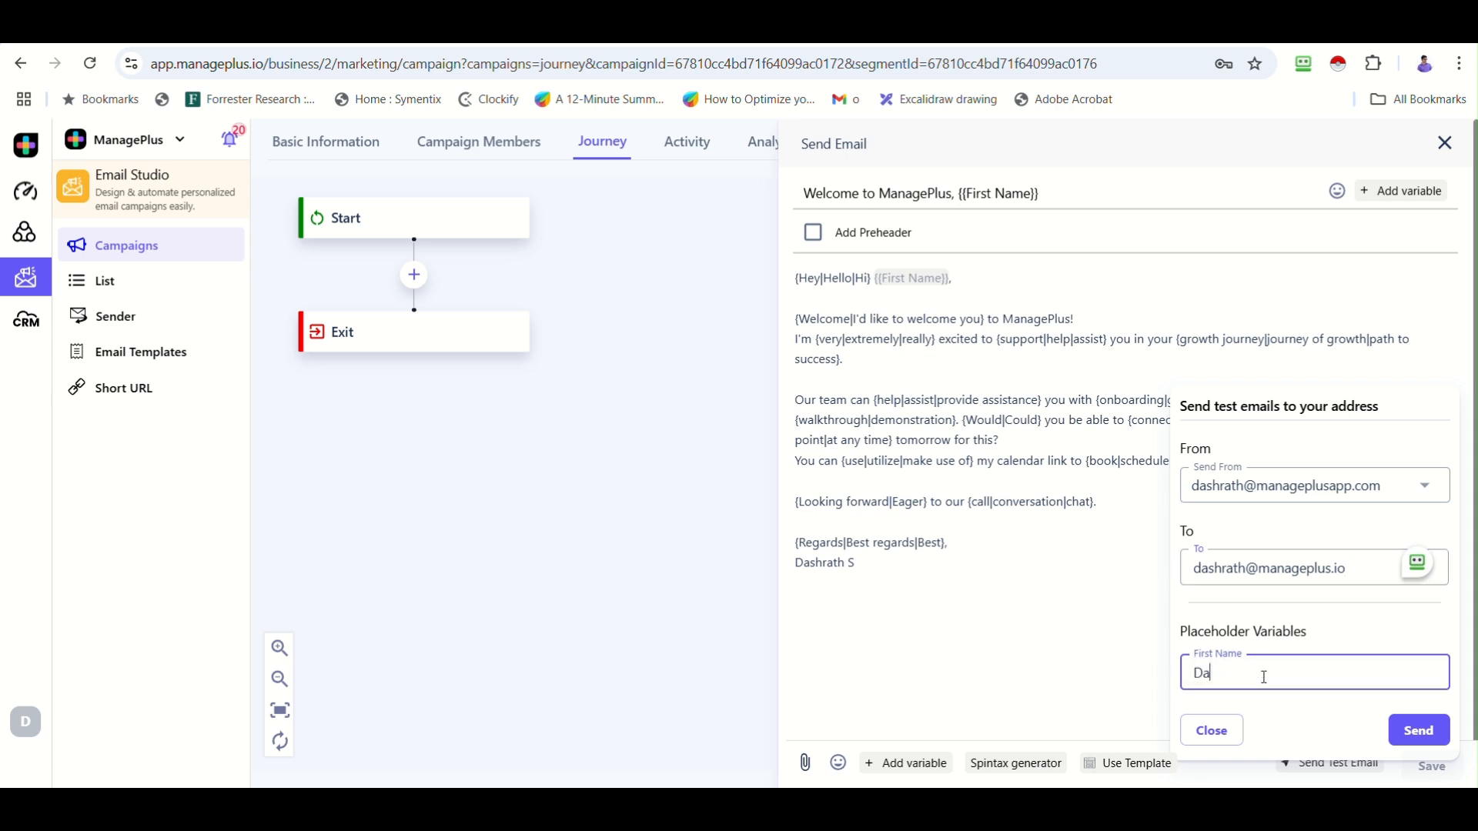
text(shrath)
click(1435, 723)
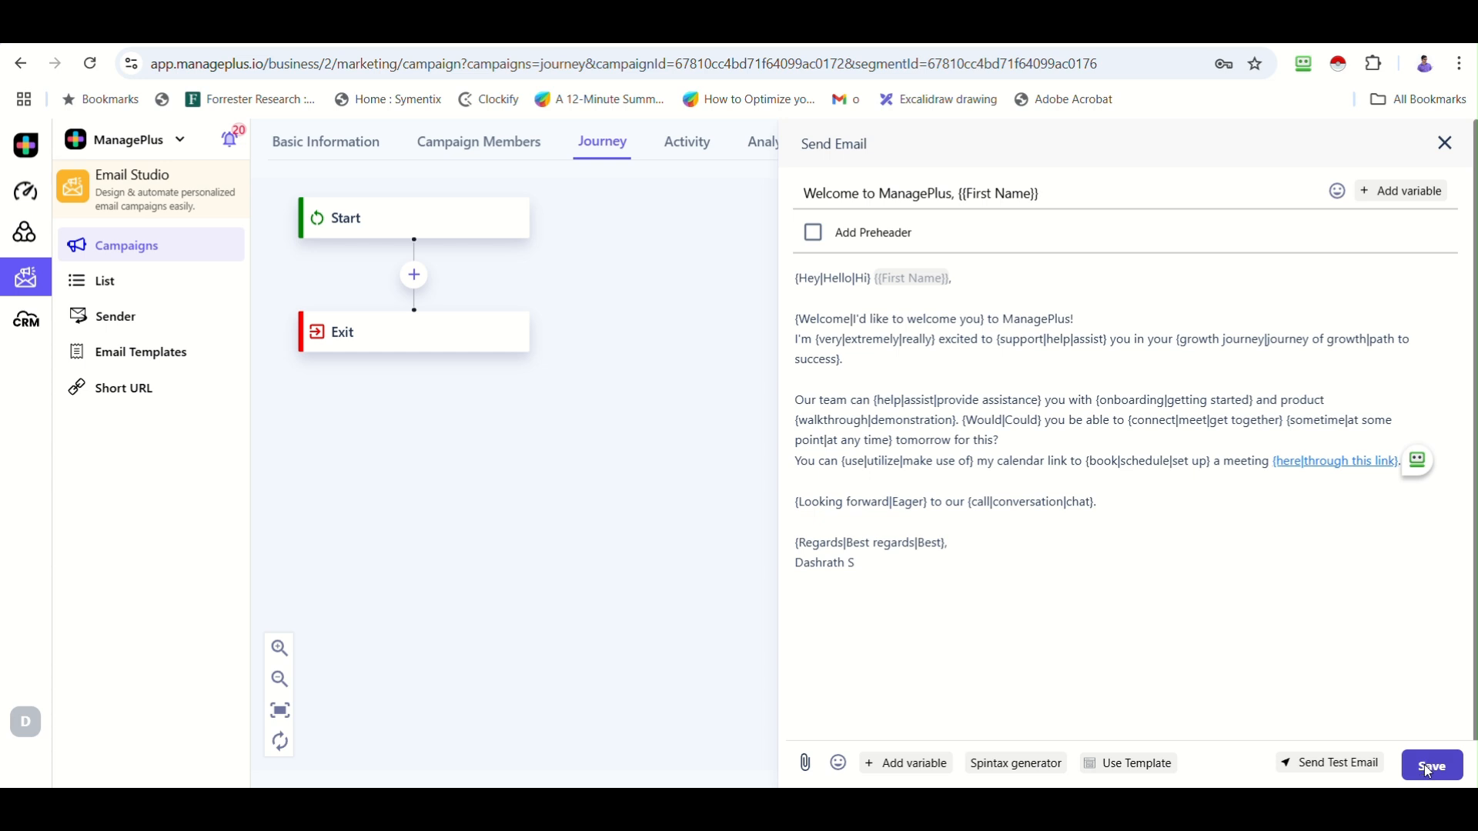
click(1430, 767)
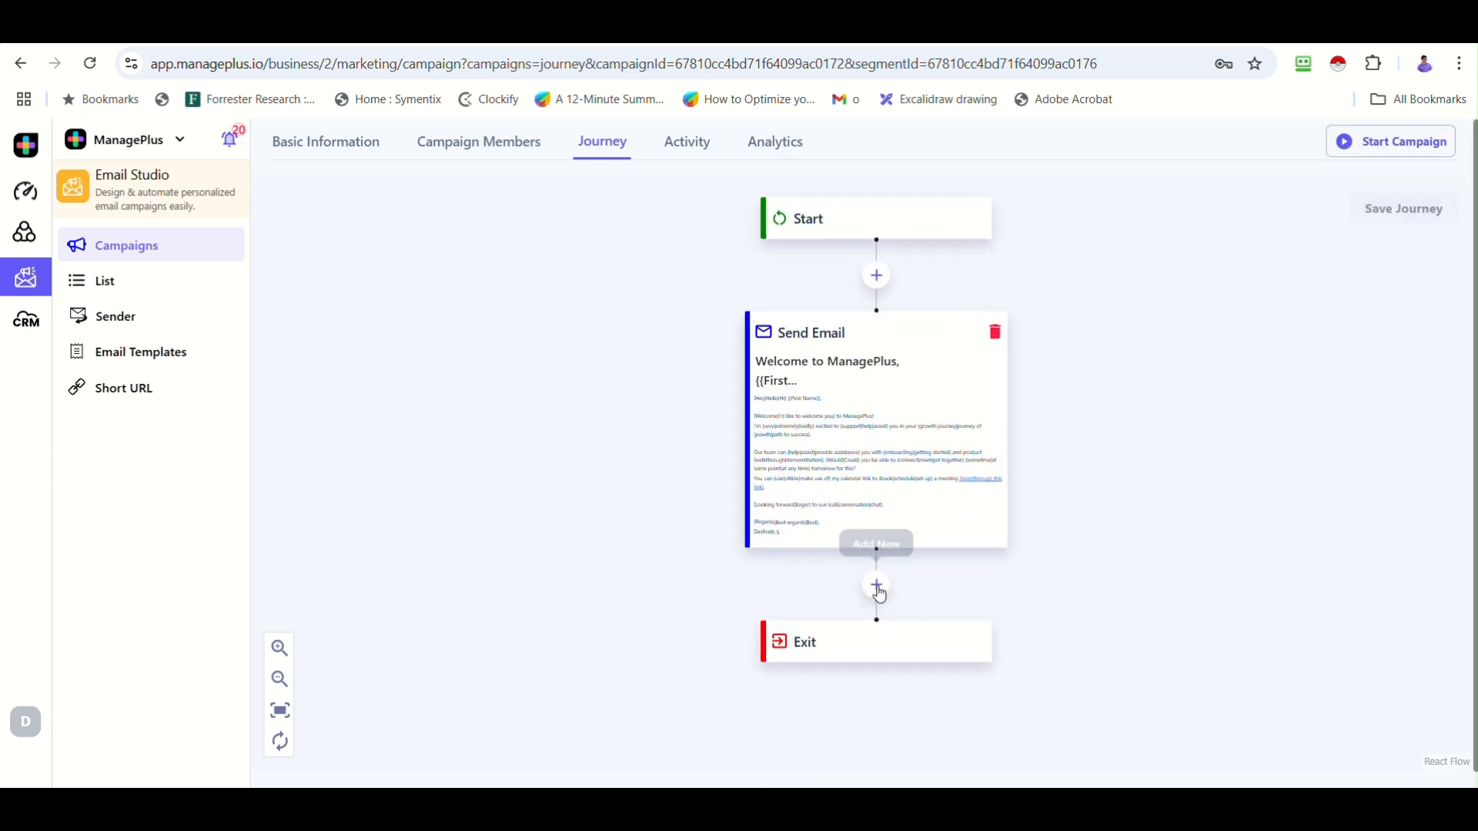
Insert a Wait For Some Time step of 3 Day after the welcome email.
click(880, 593)
mouse_move(881, 595)
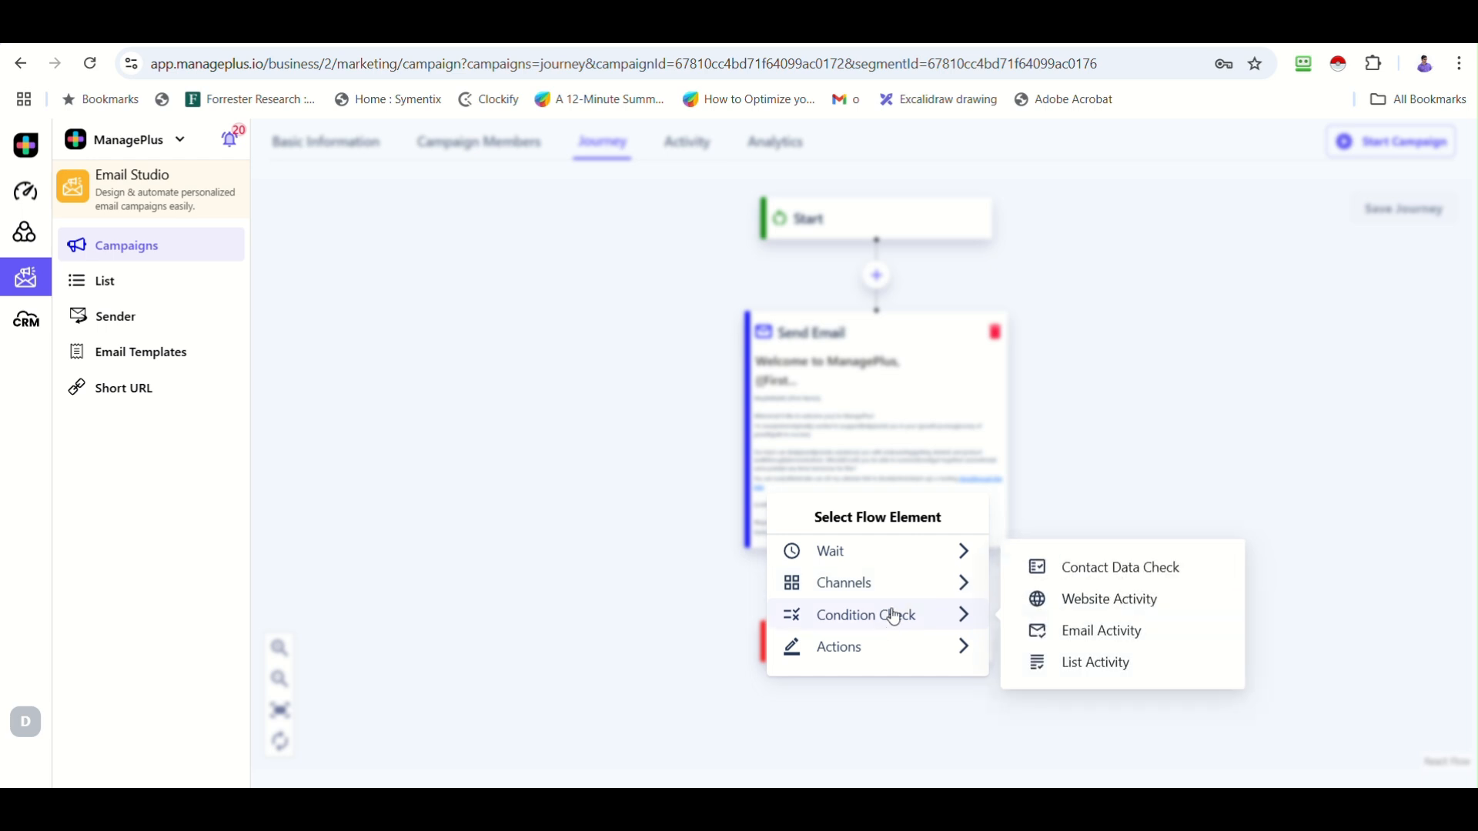
mouse_move(920, 551)
click(1104, 549)
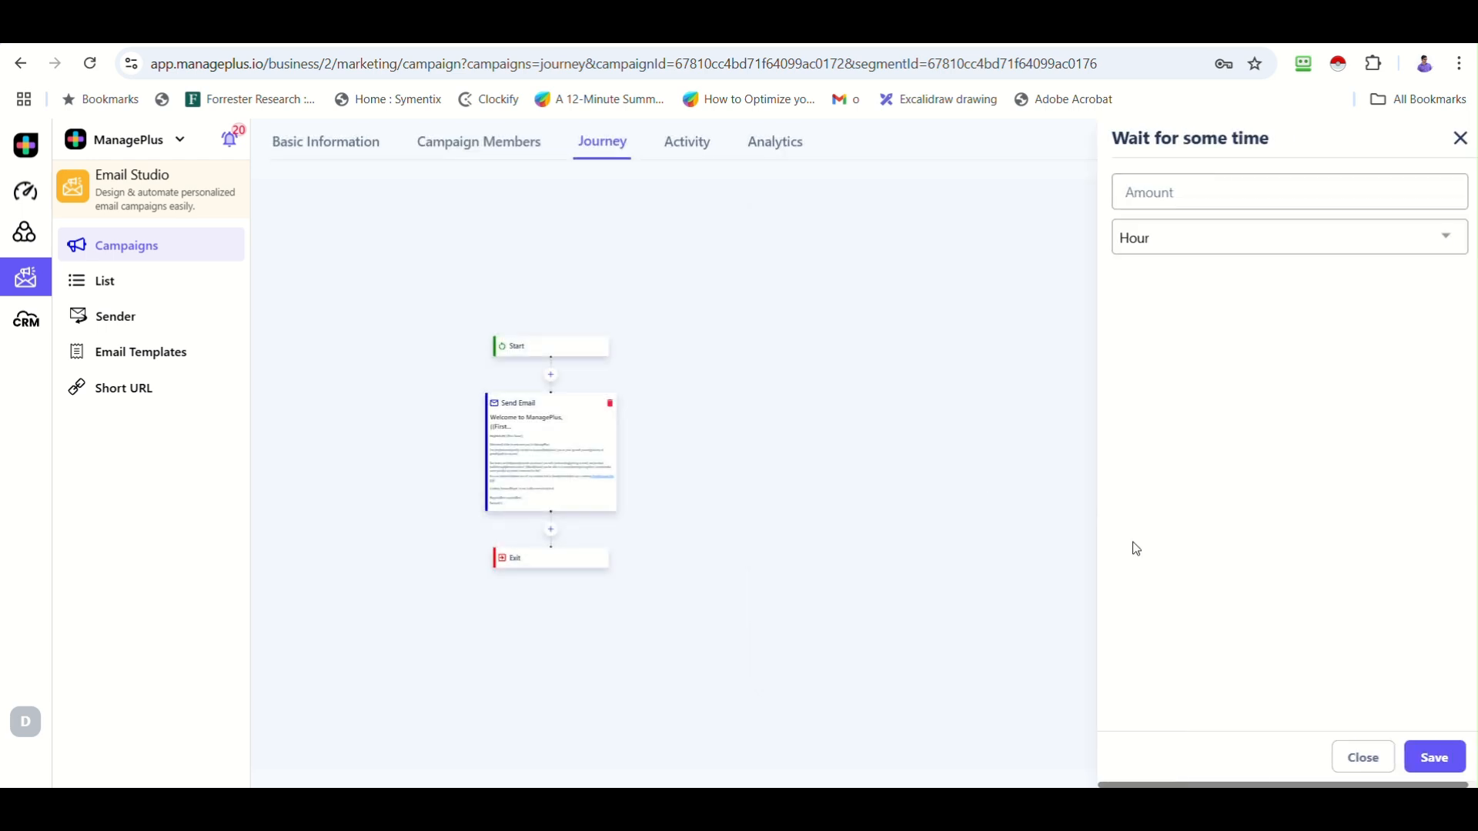
click(1178, 194)
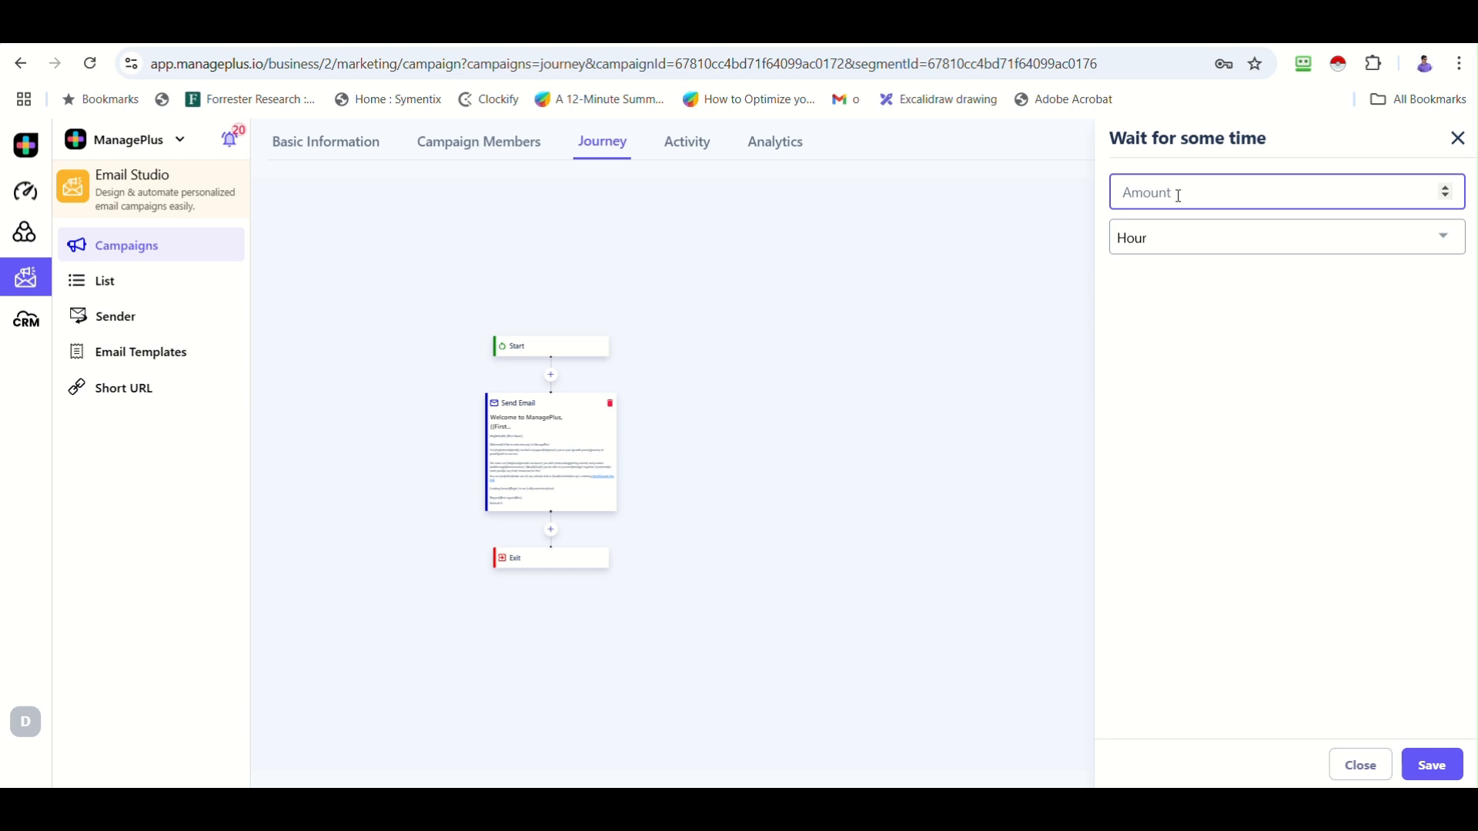
text(3)
click(1191, 244)
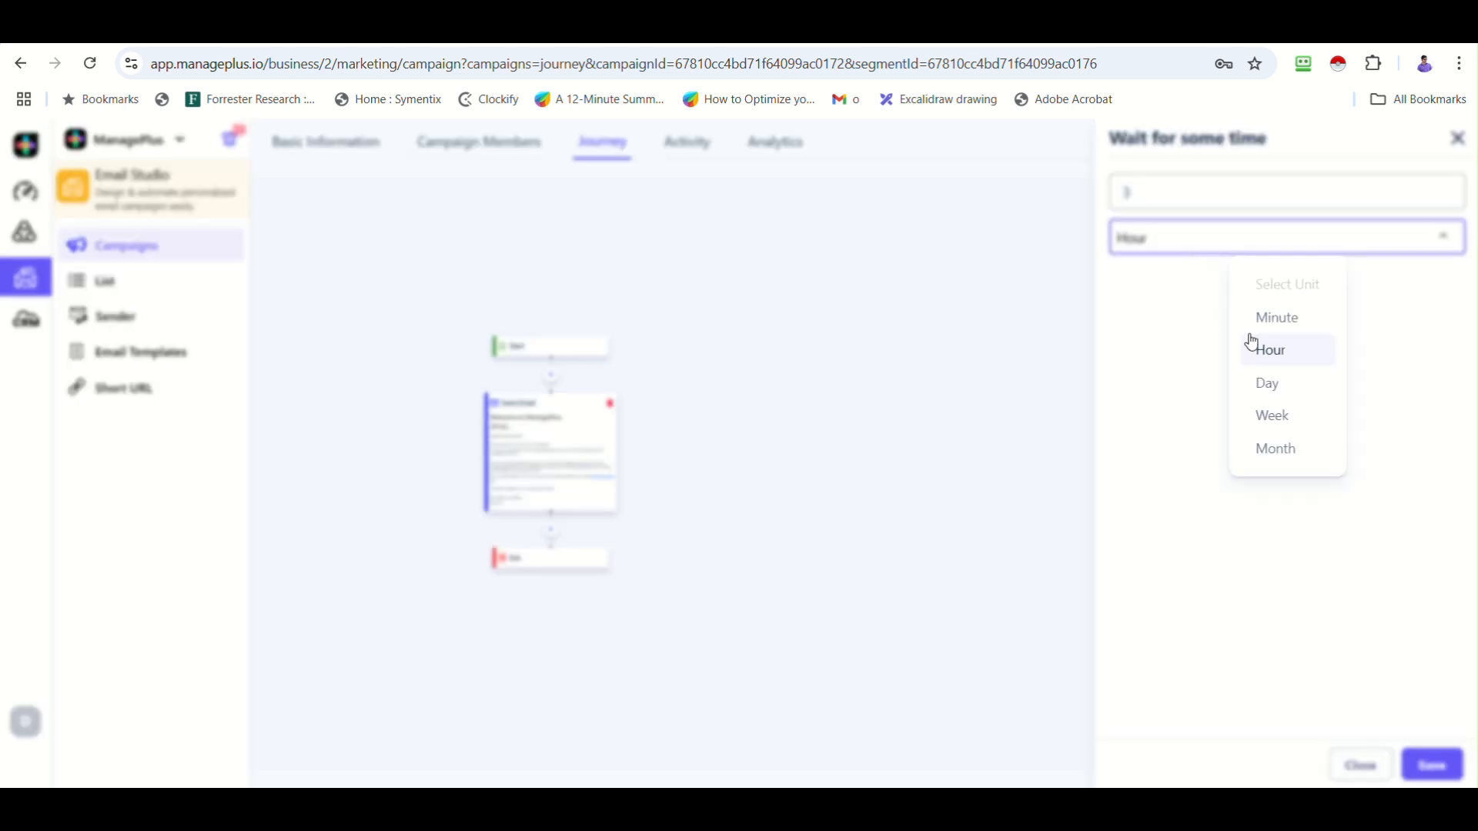
click(1265, 381)
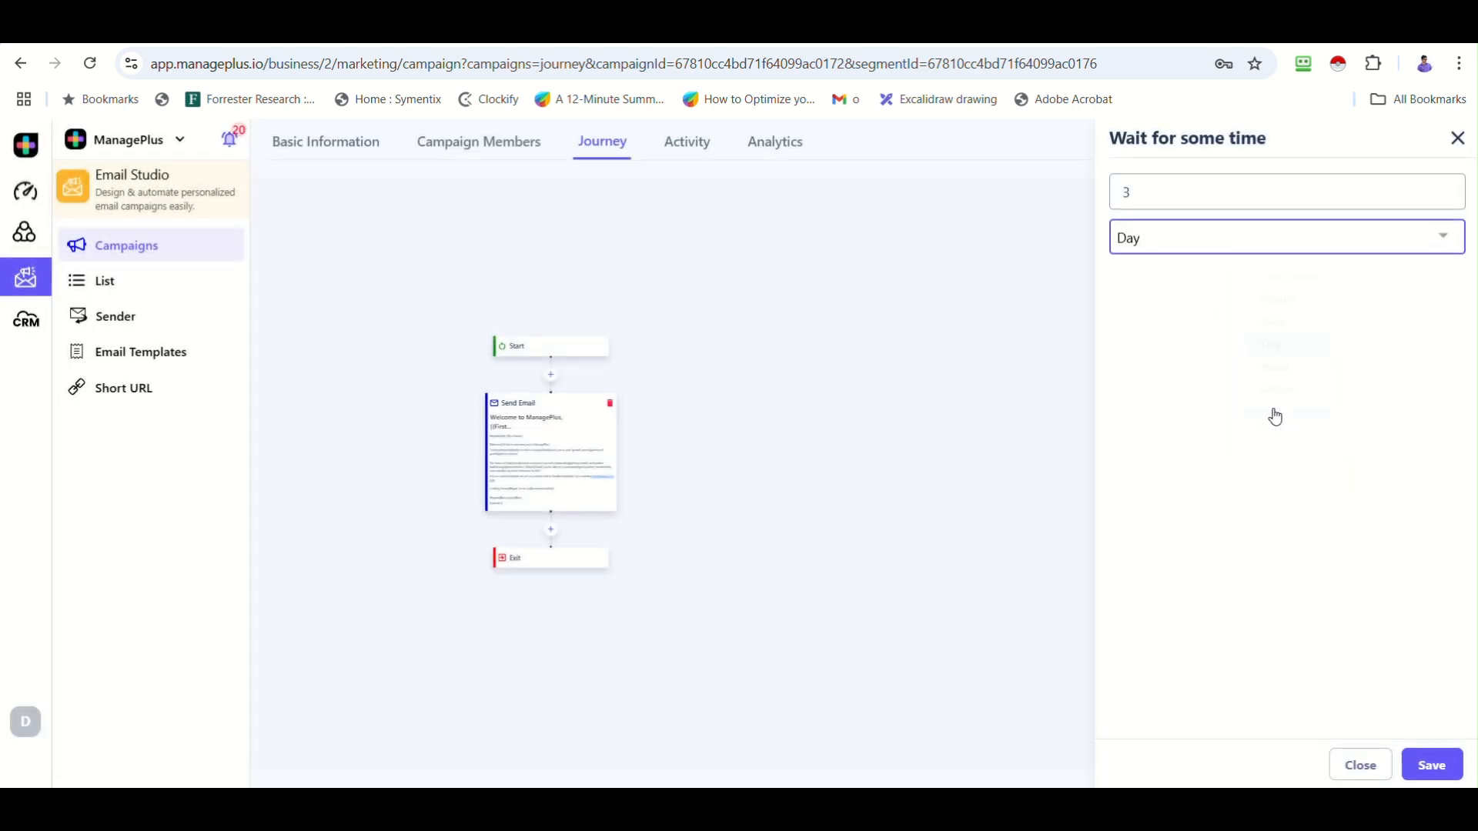
click(1441, 765)
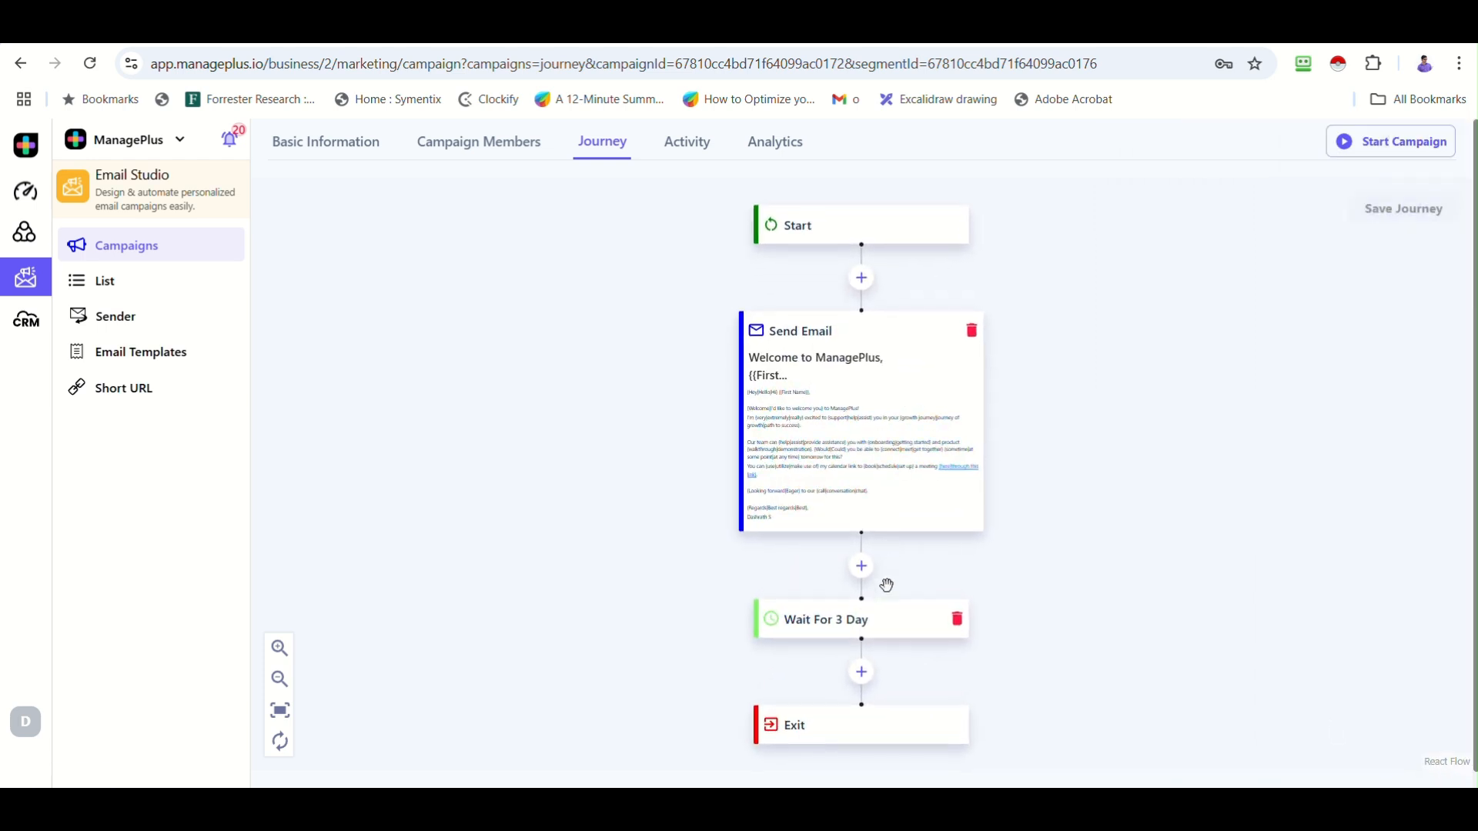
Add a Send Email step with subject 'Hi {{First Name}}, do you need any help?' and pasted body.
click(861, 674)
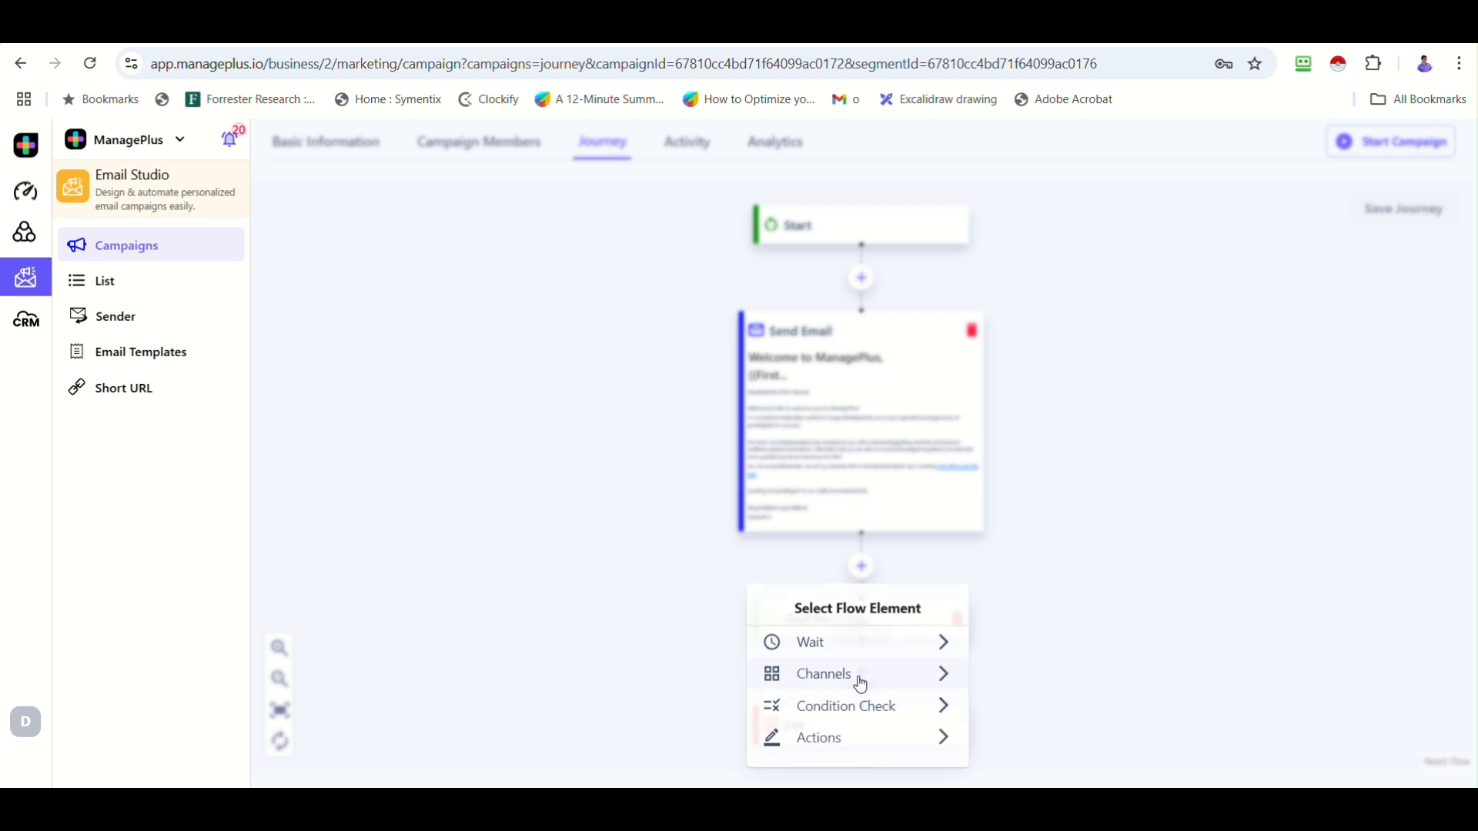
mouse_move(858, 682)
click(1042, 677)
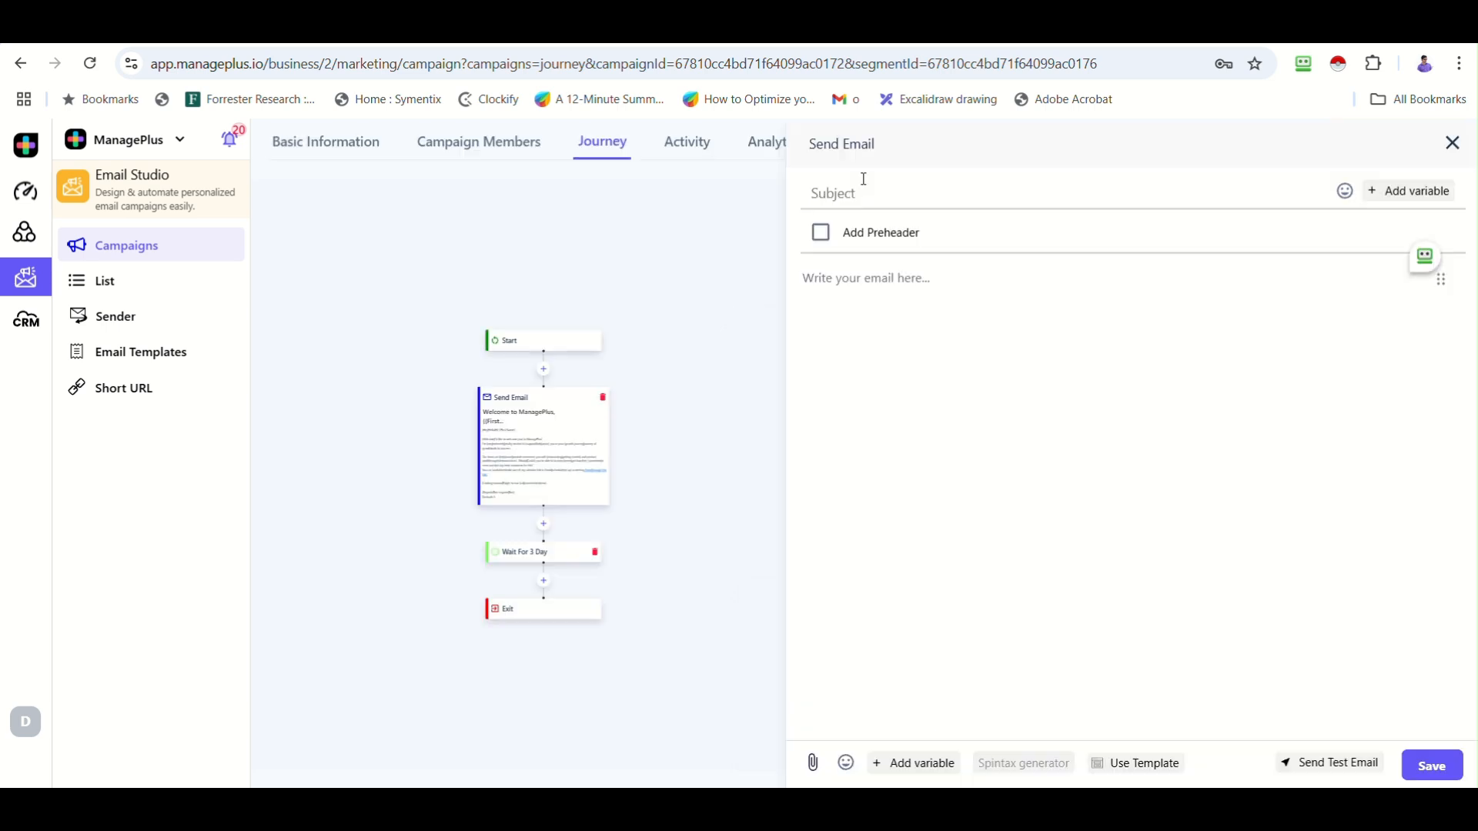
click(864, 183)
text(Hi {{First Name}}, do you need any help?)
click(863, 279)
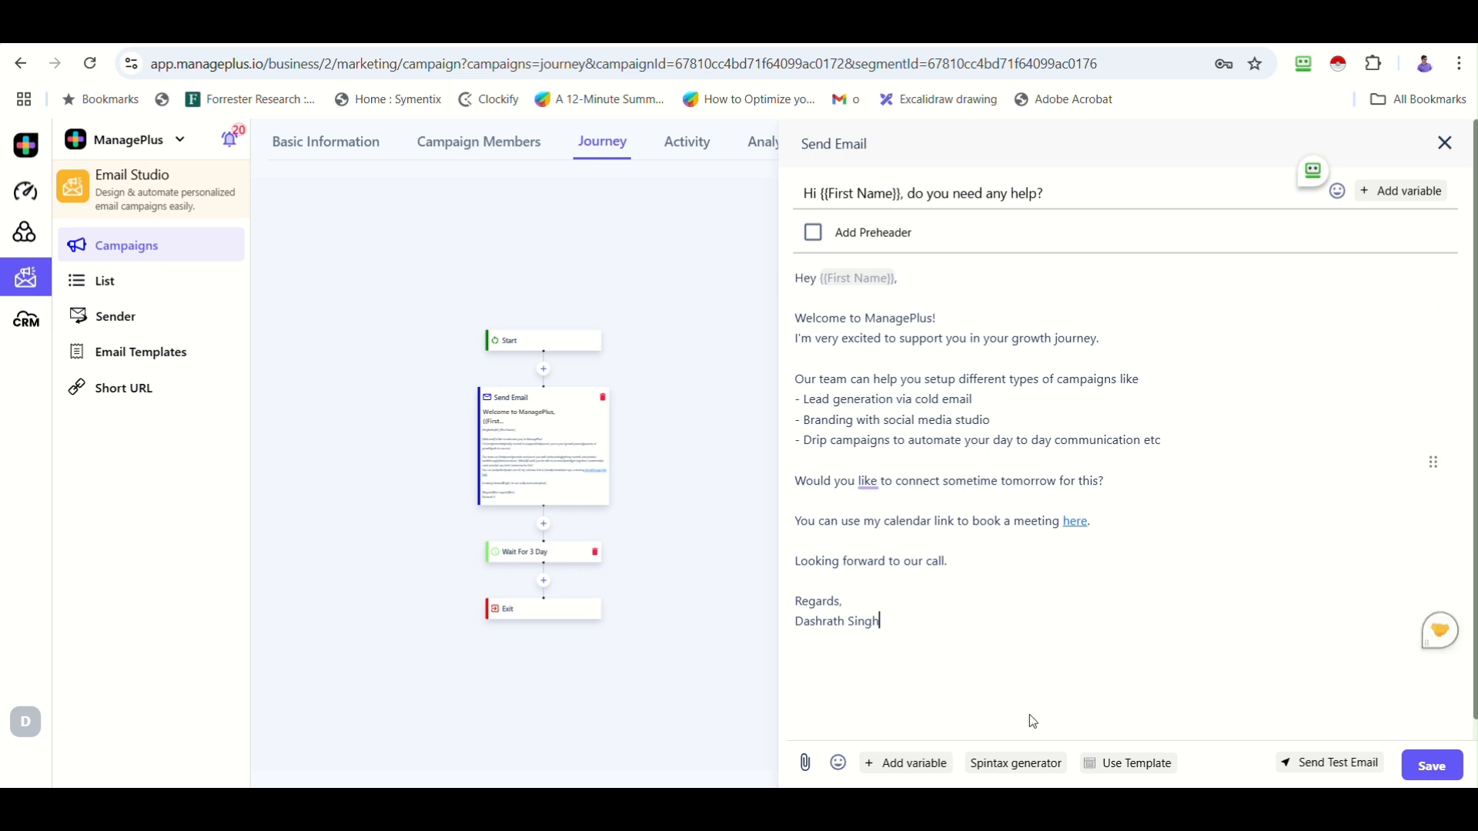
click(1420, 768)
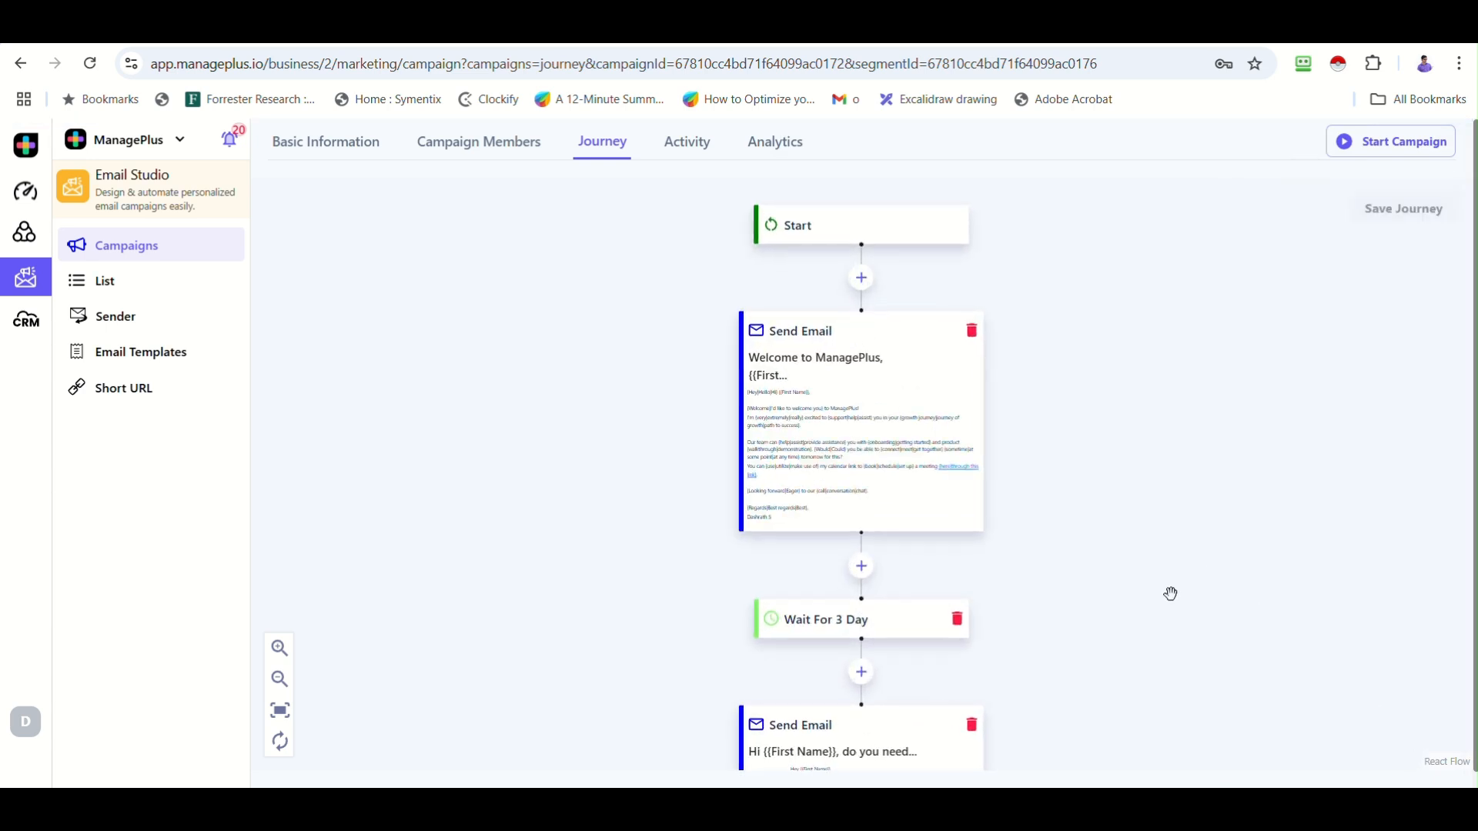
Review the welcome email, 3-day wait and follow-up email nodes, then start the Cold Outreach campaign.
drag(1170, 597, 1161, 354)
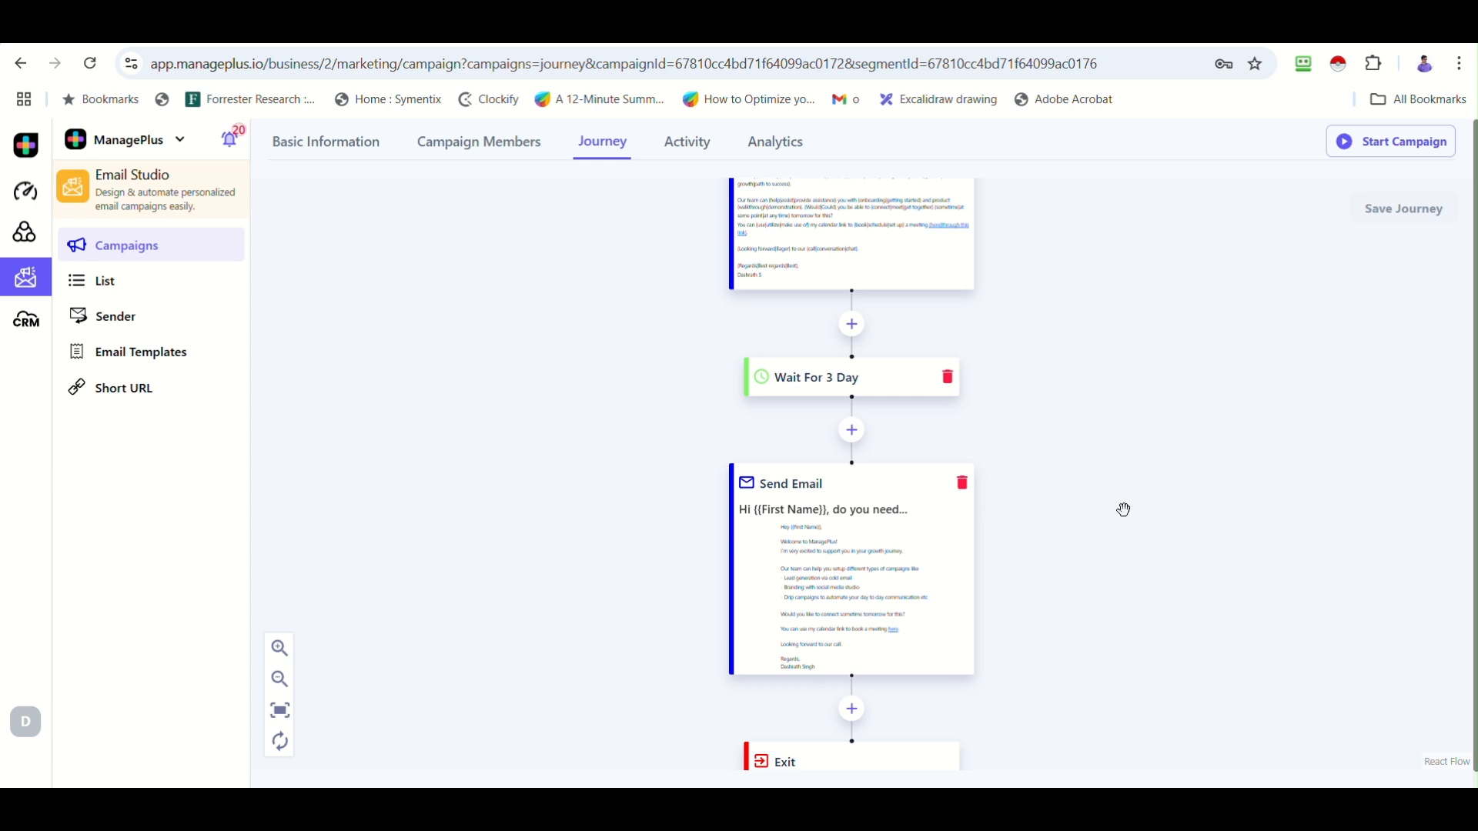
scroll(866, 568, up, 3)
drag(1146, 291, 1095, 640)
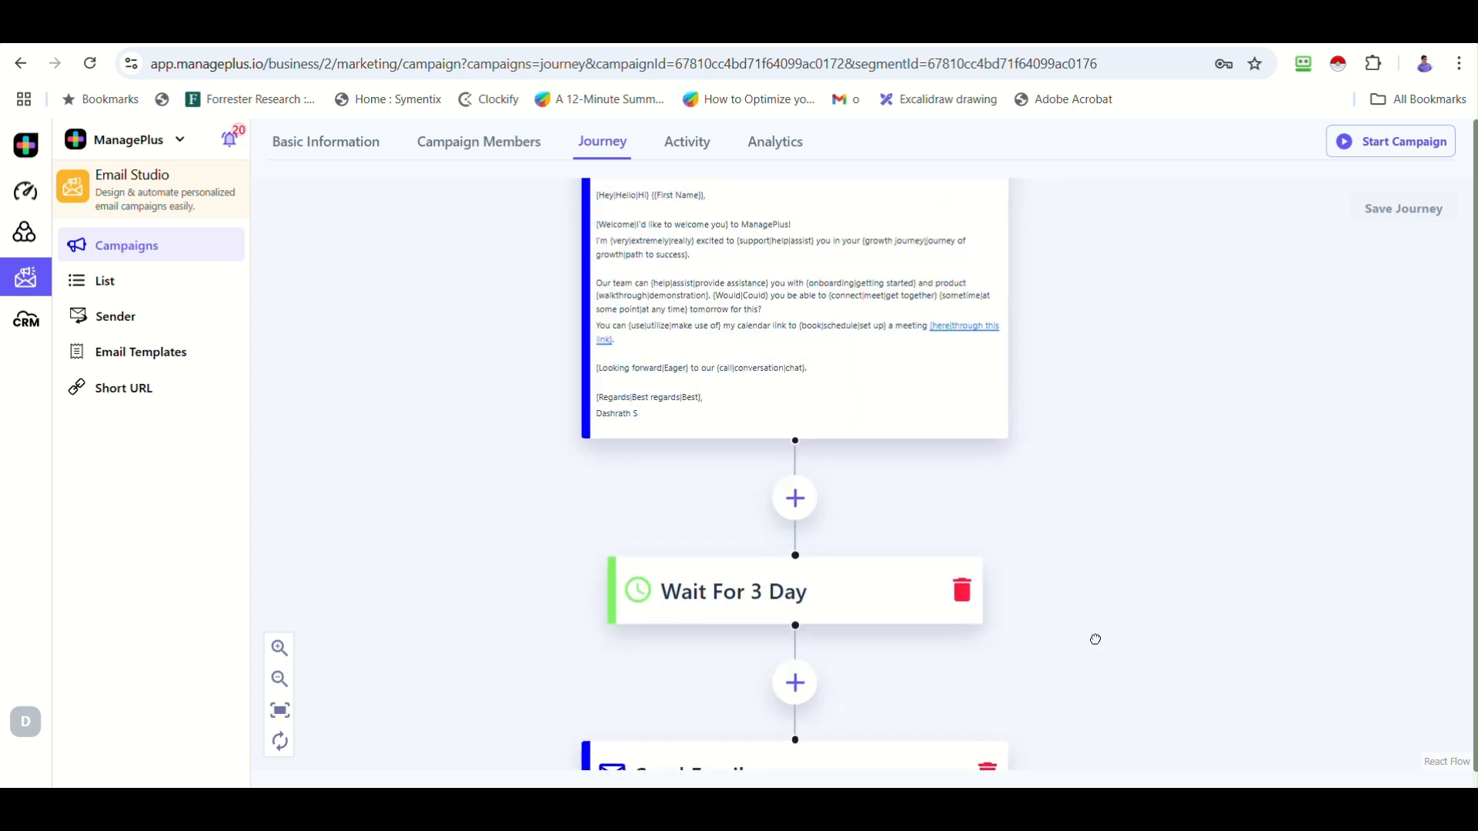
drag(1165, 400, 1109, 616)
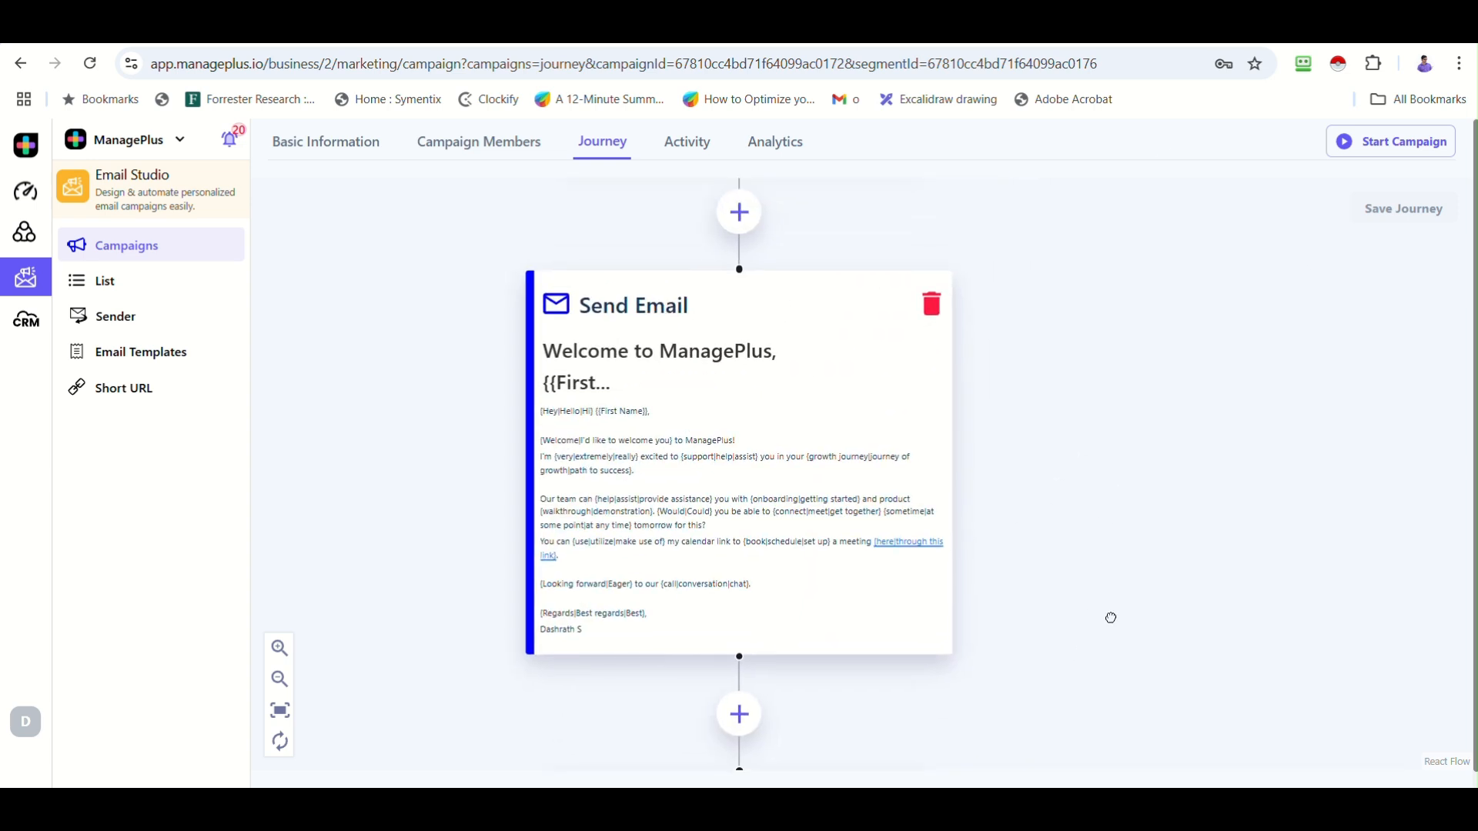
click(1365, 150)
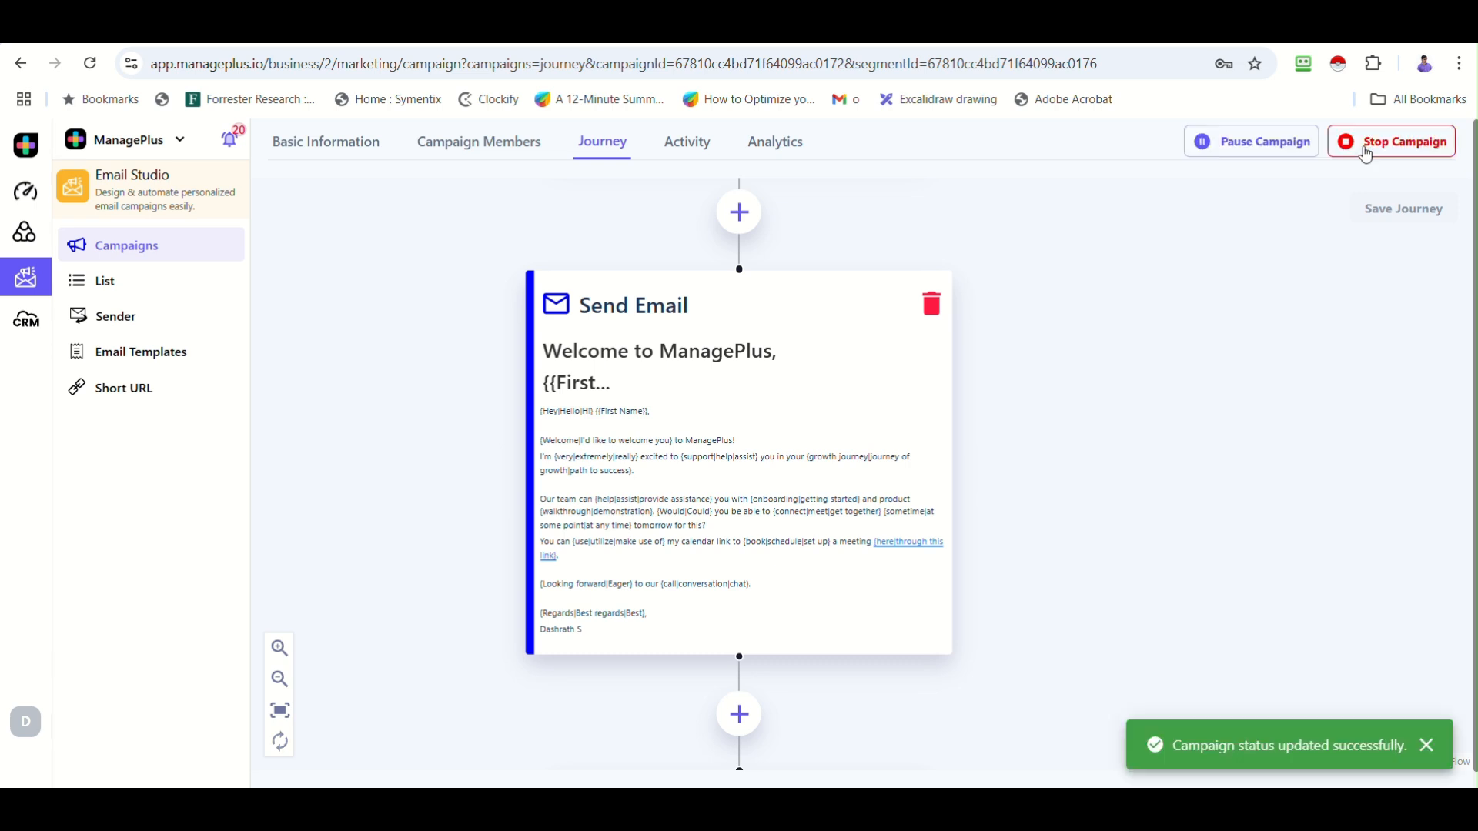